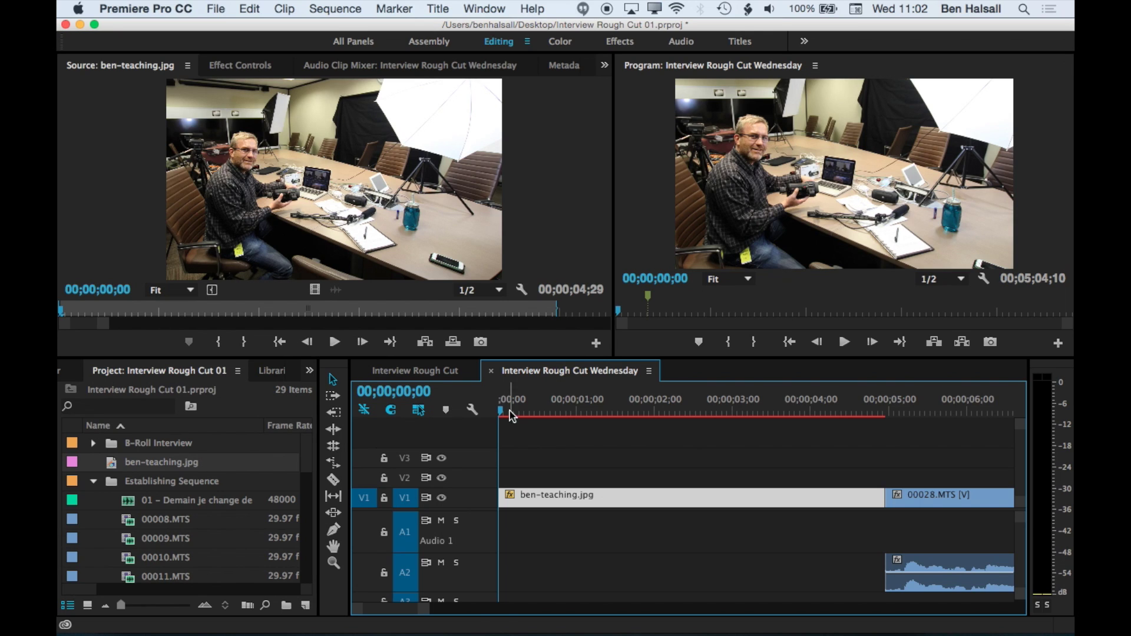
- Create a new 1920×1080 title named 'Lower Third'
left_click(215, 7)
mouse_move(230, 28)
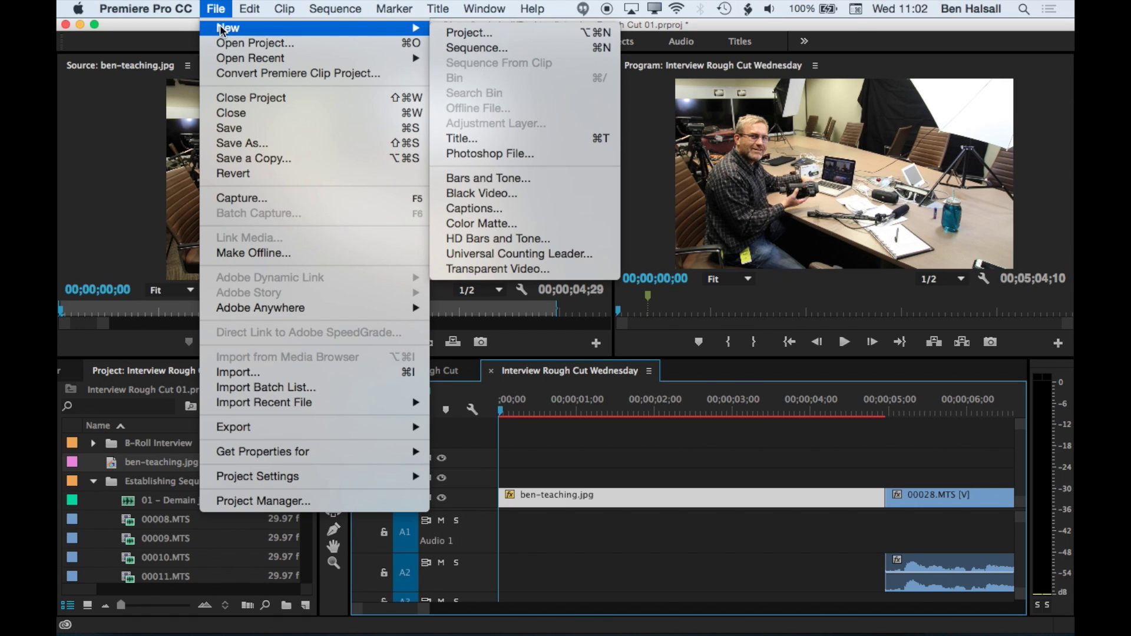
left_click(491, 138)
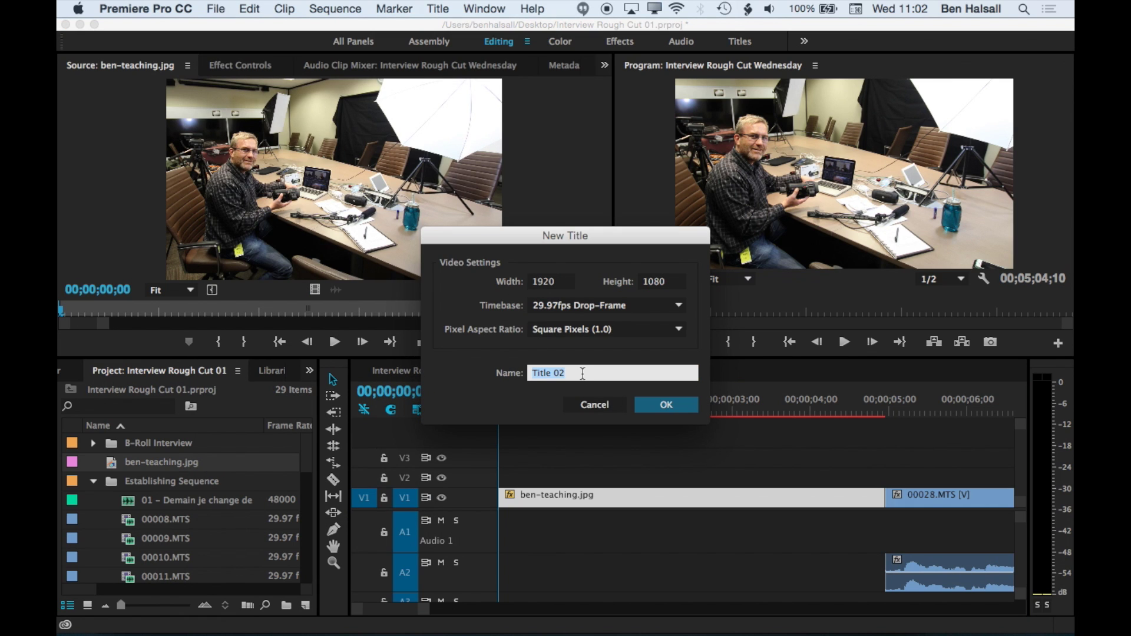
type("Lower Third")
key("Return")
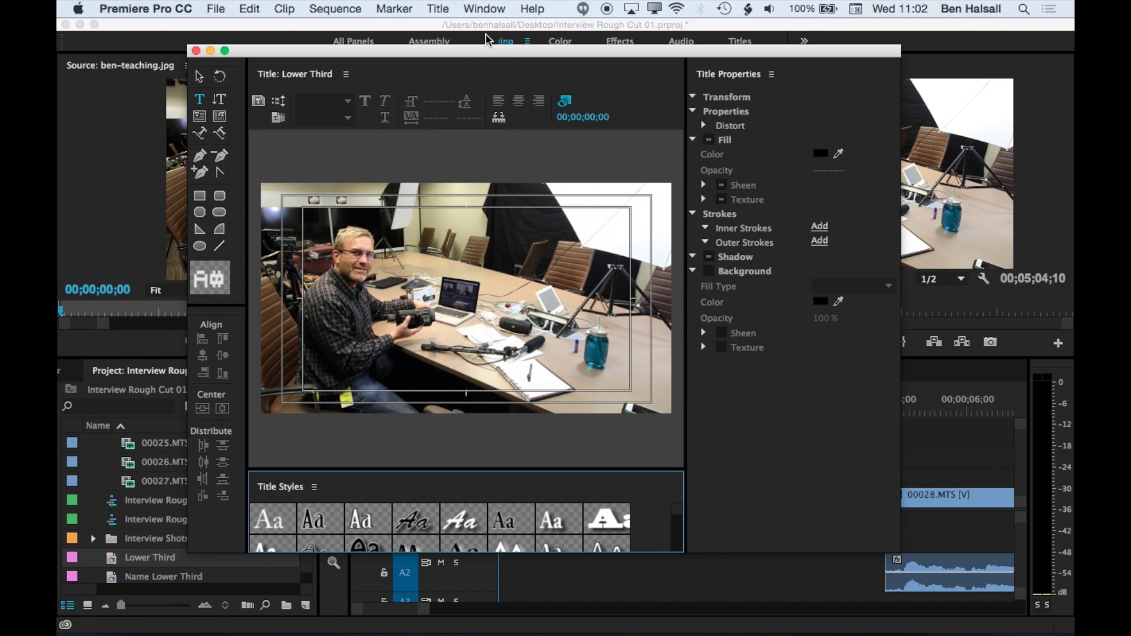
- Move the Title designer window aside so the interview still shows behind the title area
left_click_drag(382, 51, 886, 96)
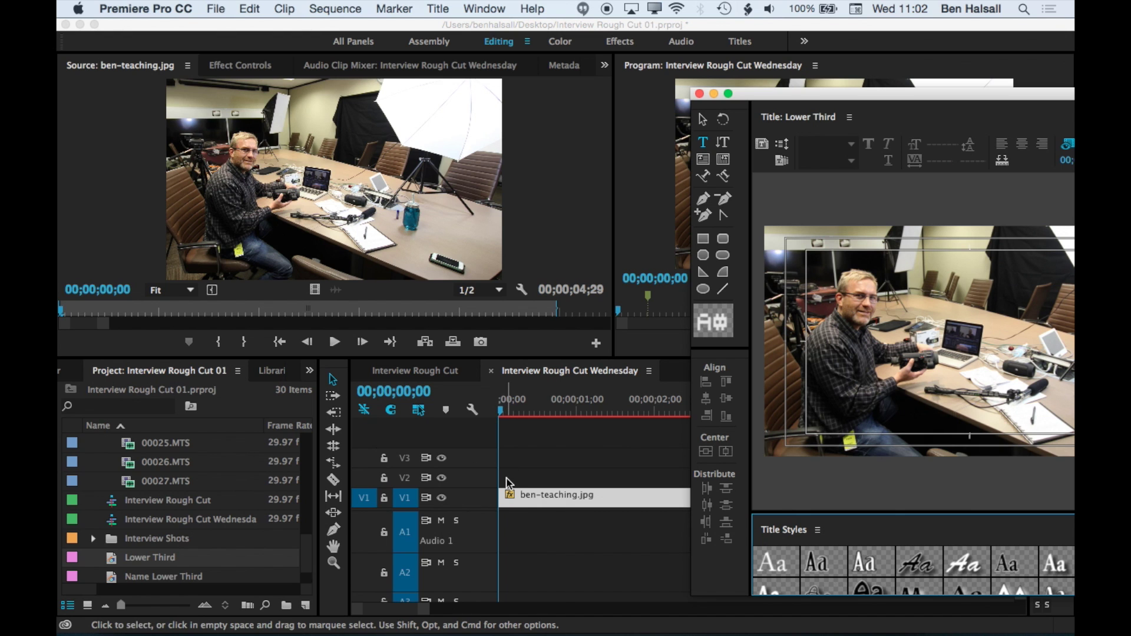
left_click_drag(844, 94, 798, 74)
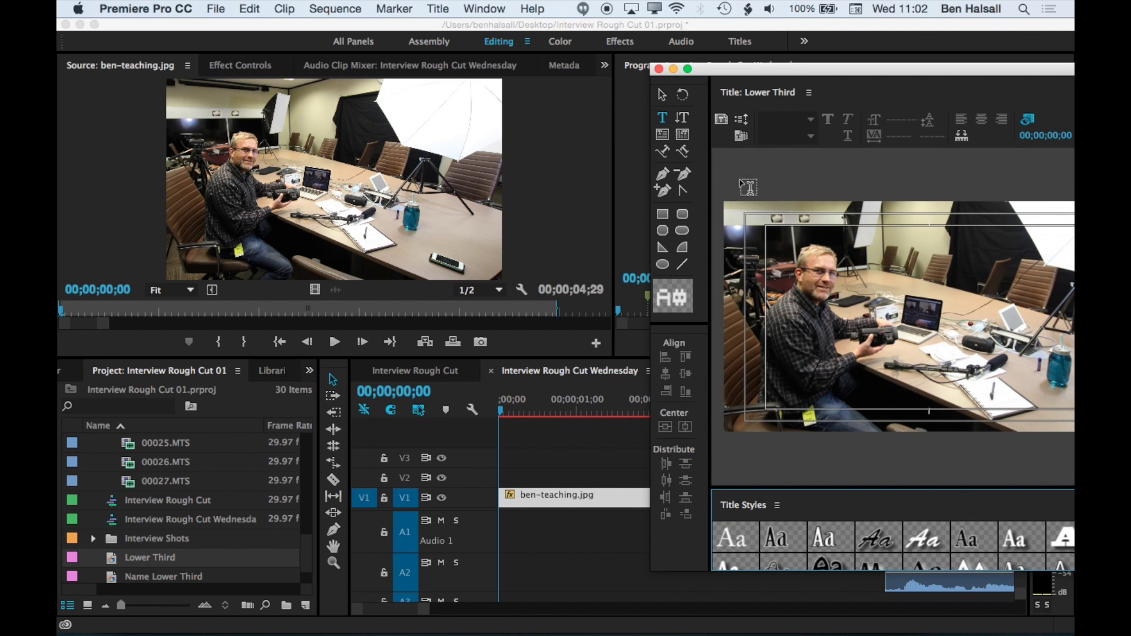
left_click_drag(766, 69, 743, 82)
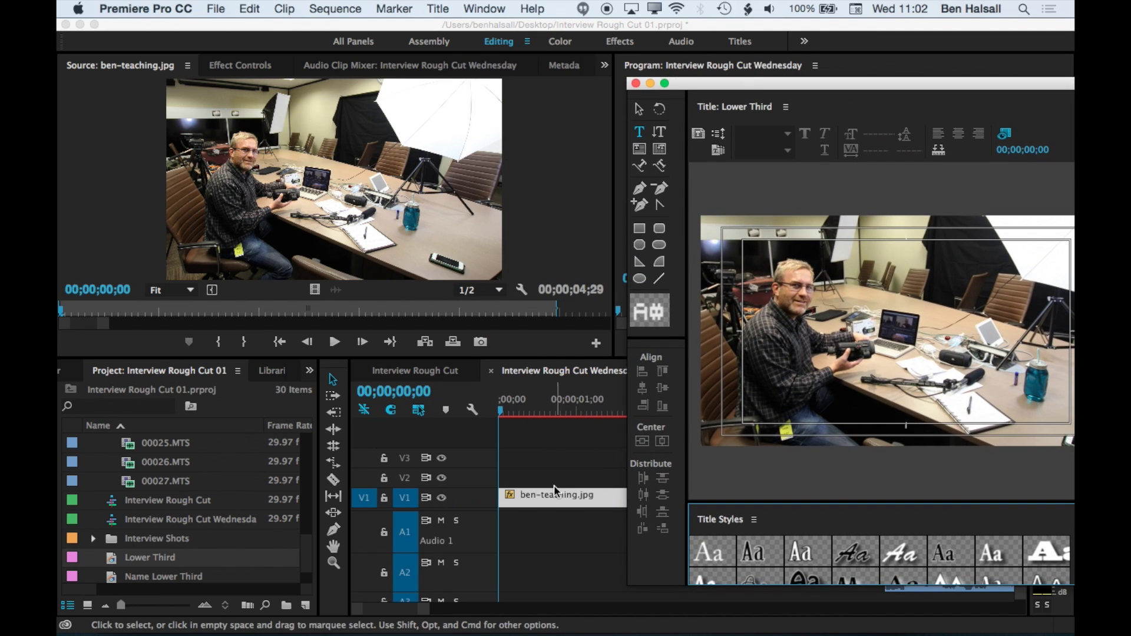
mouse_move(554, 495)
left_mouse_down()
mouse_move(576, 498)
mouse_move(548, 498)
left_mouse_up()
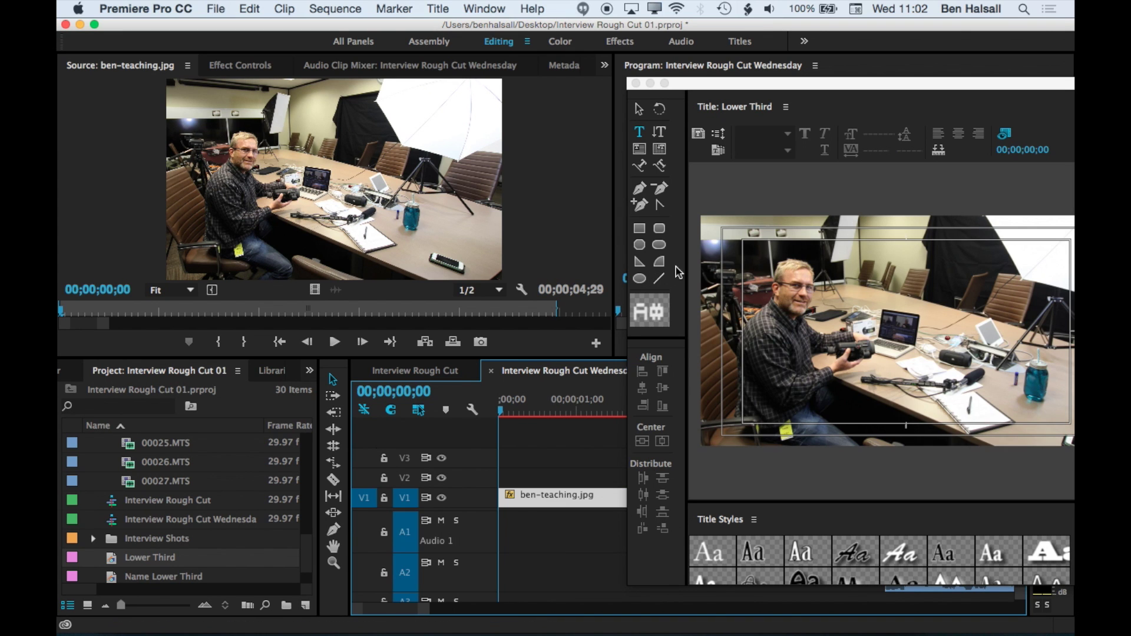
left_click_drag(753, 83, 348, 59)
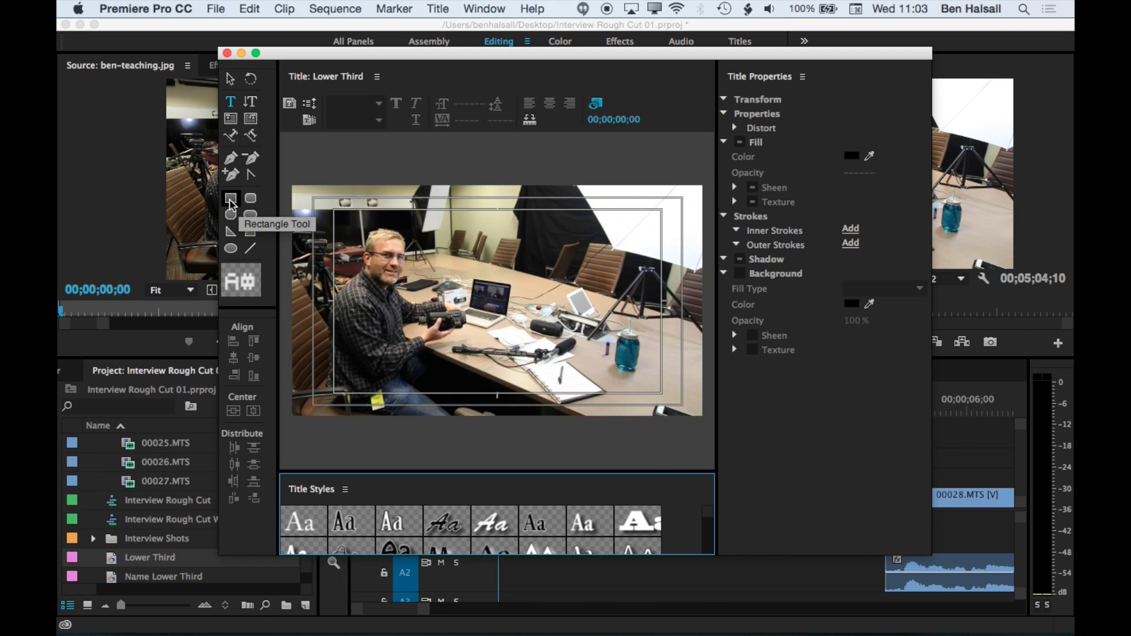
left_click(230, 201)
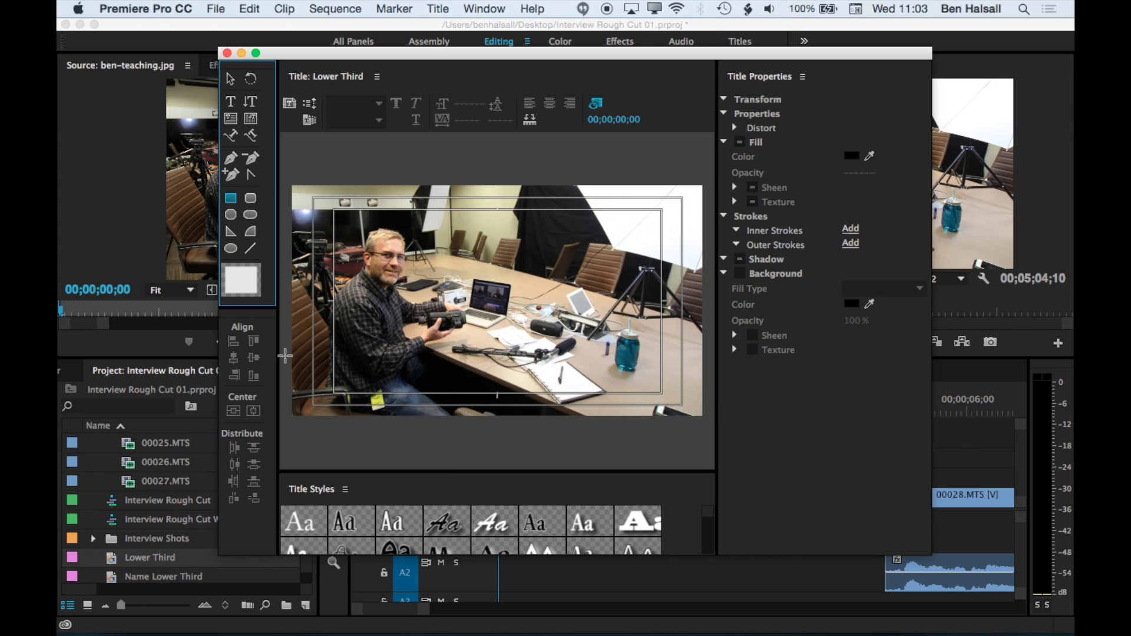
- Draw a white rectangle across the lower title area and resize it to about 1403.8×179.8
mouse_move(285, 351)
left_mouse_down()
mouse_move(429, 390)
mouse_move(573, 395)
left_mouse_up()
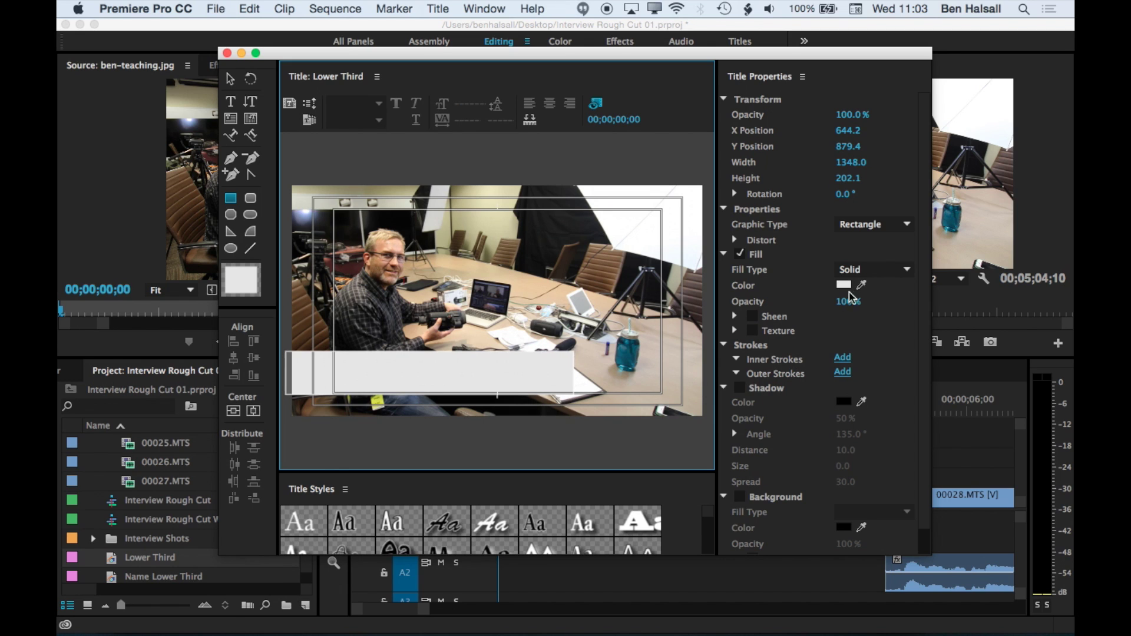
left_click(230, 78)
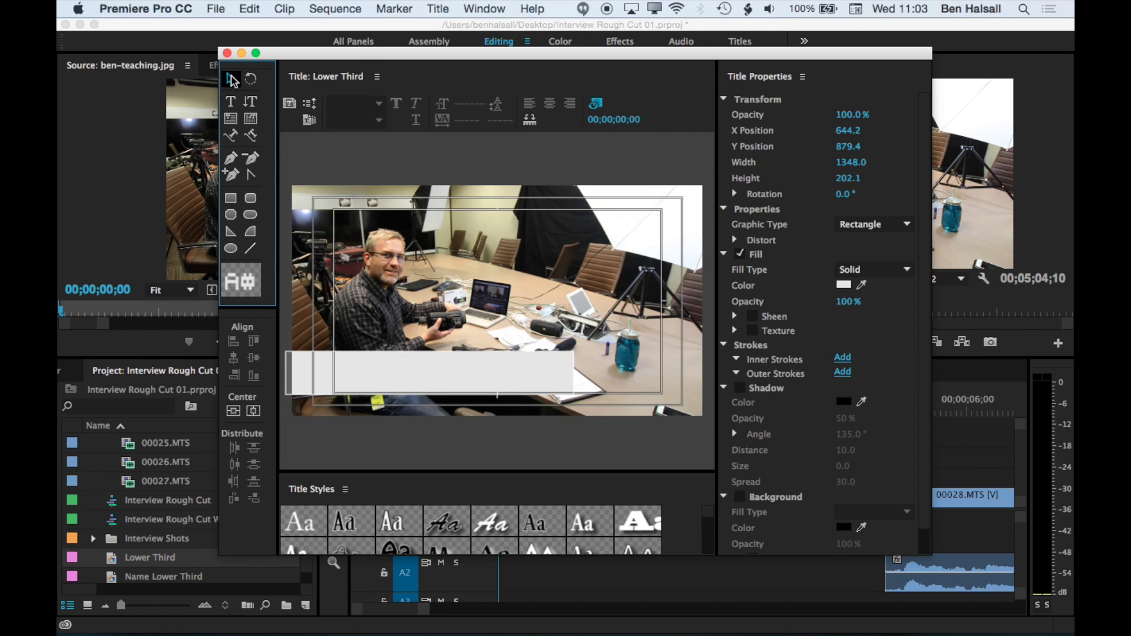
left_click_drag(430, 352, 430, 357)
left_click_drag(571, 377, 582, 377)
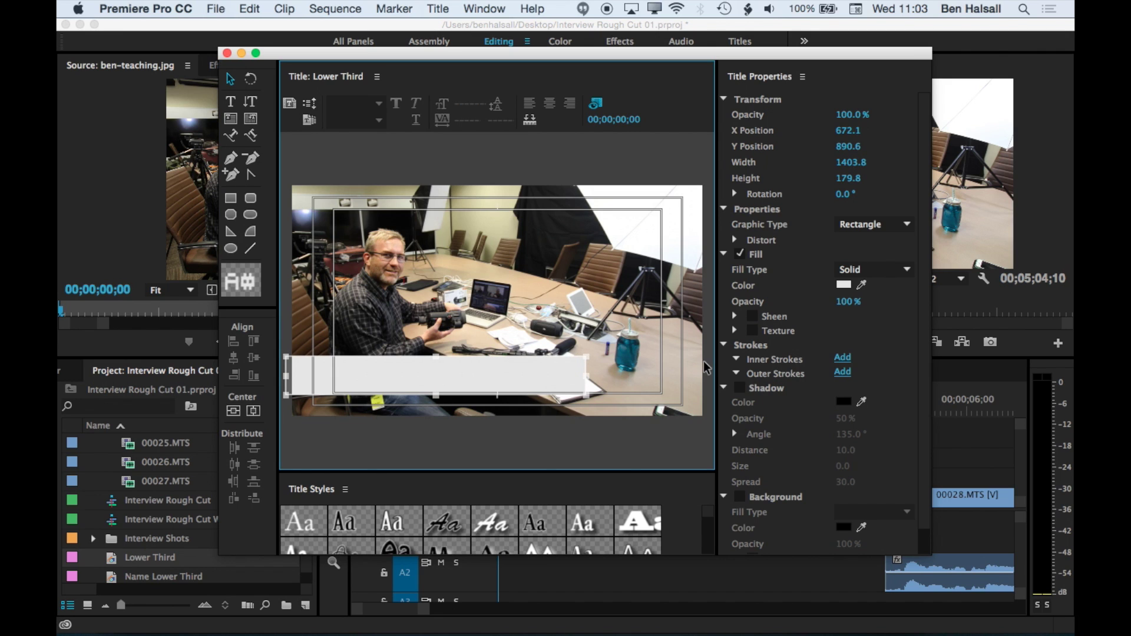
- Give the white bar a drop shadow with Spread 100, then reselect the bar
left_click(739, 388)
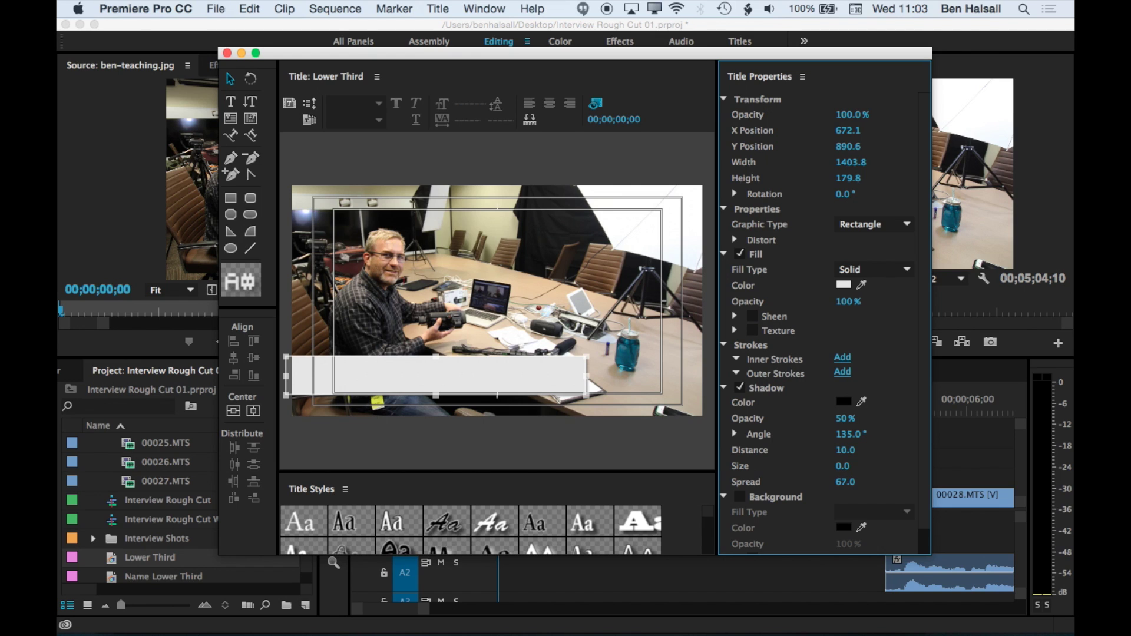
left_click_drag(846, 482, 865, 482)
left_click(606, 418)
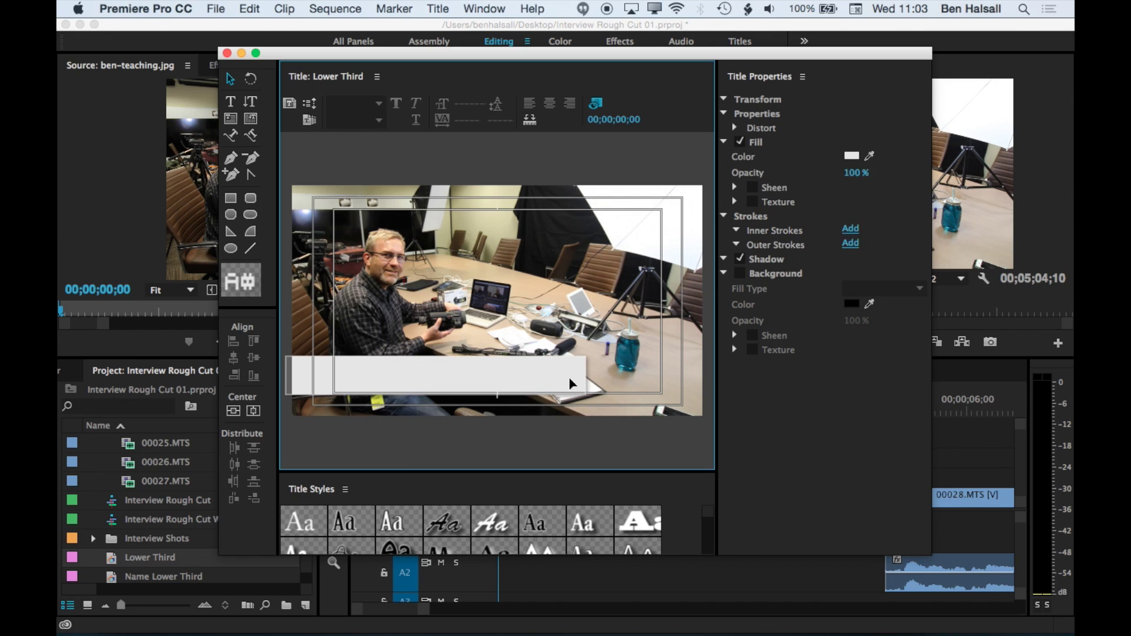
left_click(575, 384)
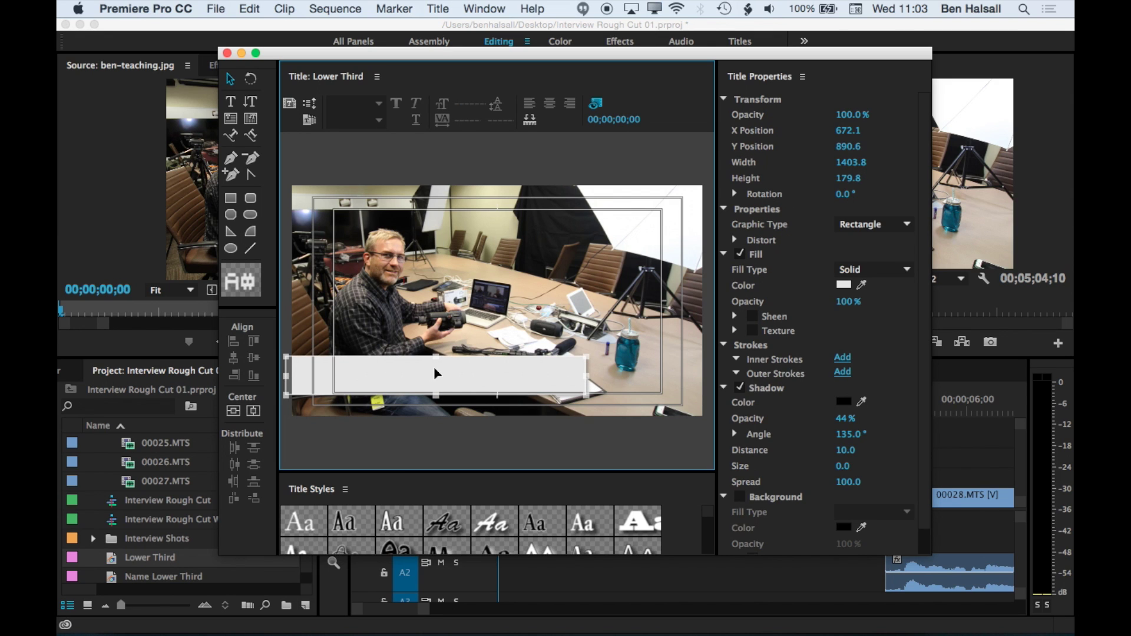
left_click(250, 8)
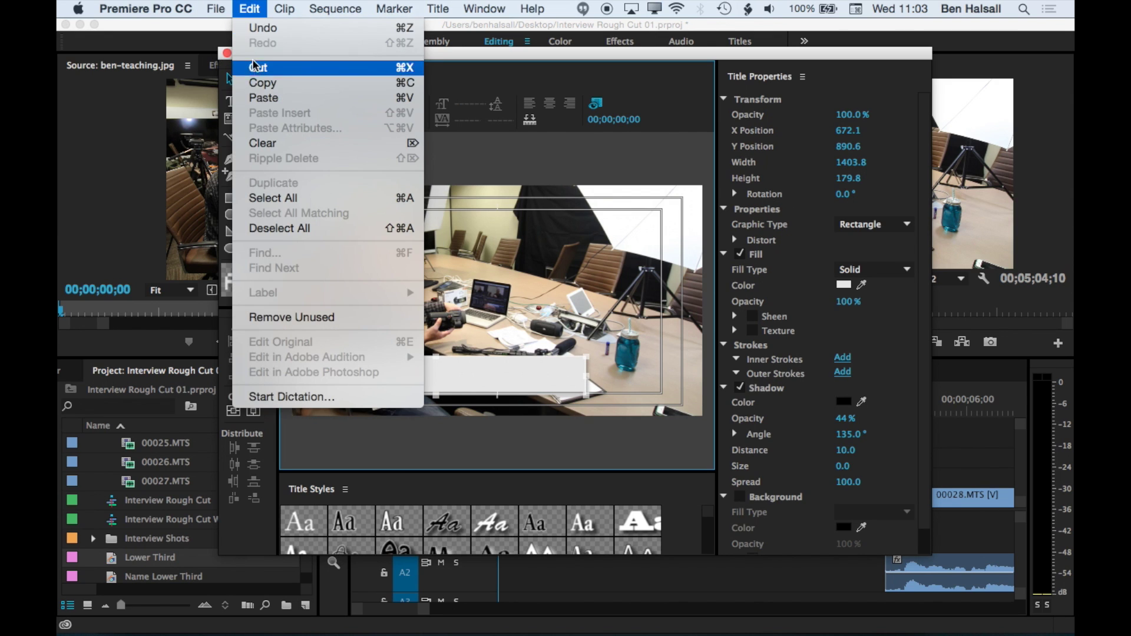
- Copy and paste the white bar to make a duplicate in the same position
left_click(259, 96)
left_click(250, 9)
left_click(253, 98)
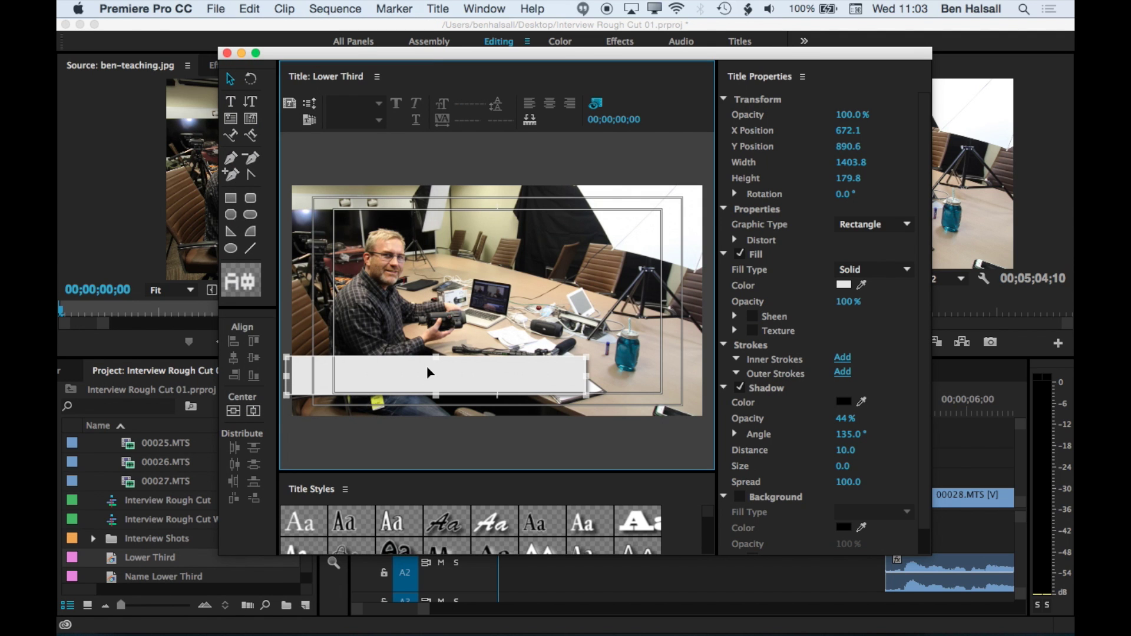
left_click_drag(431, 373, 448, 388)
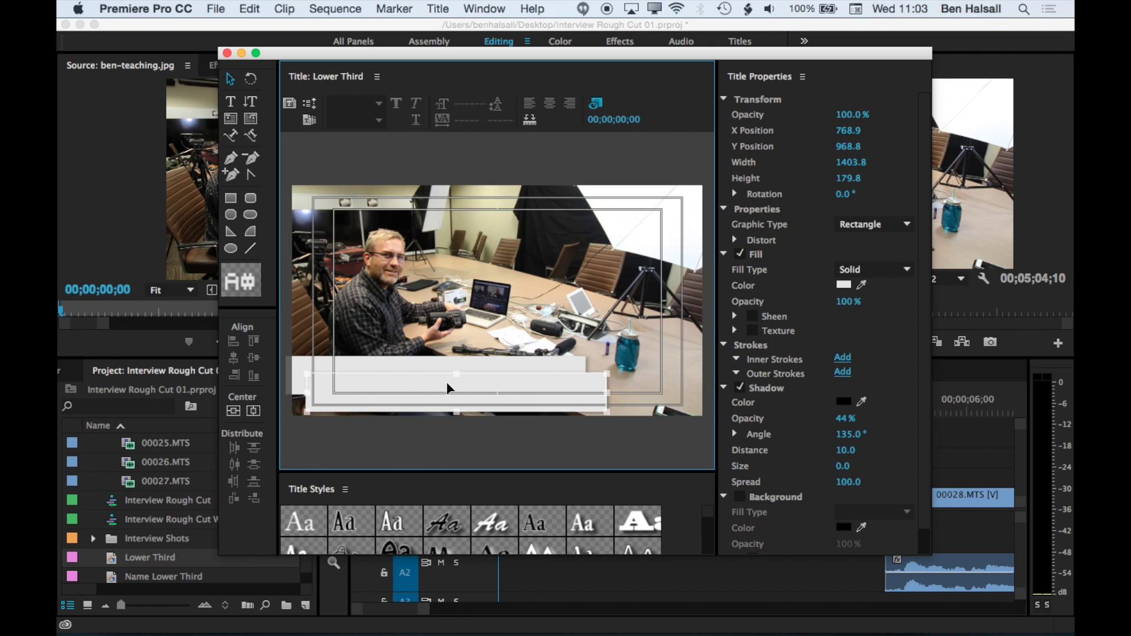
key("super+z")
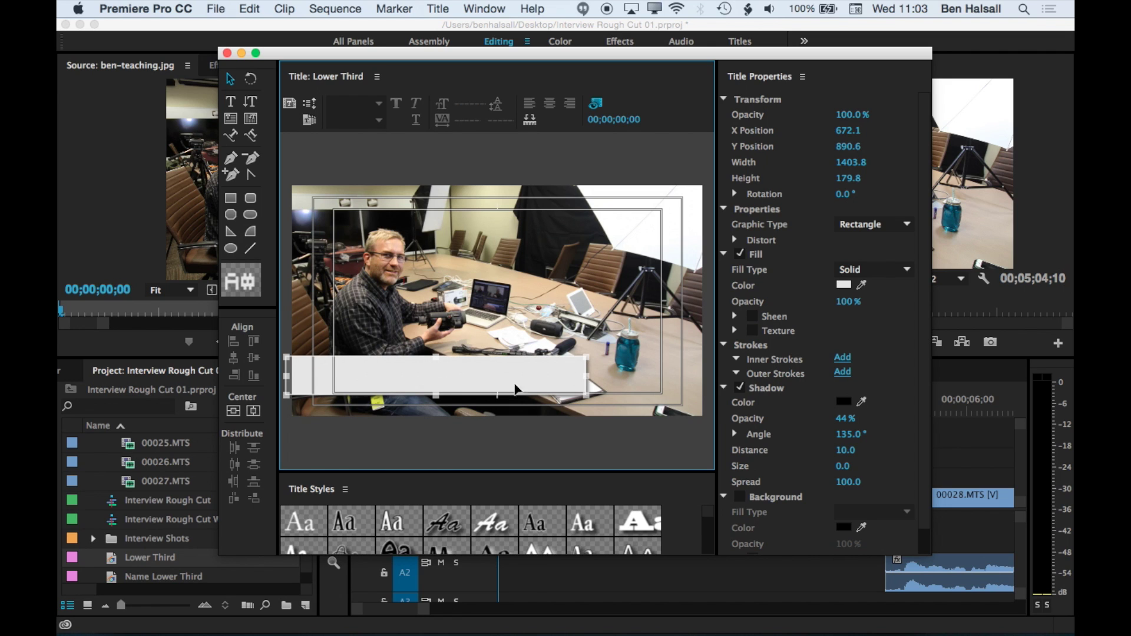
- Fill the duplicate orange (E56D02) and flatten it to a 38.2-high strip along the bar's bottom
left_click(844, 286)
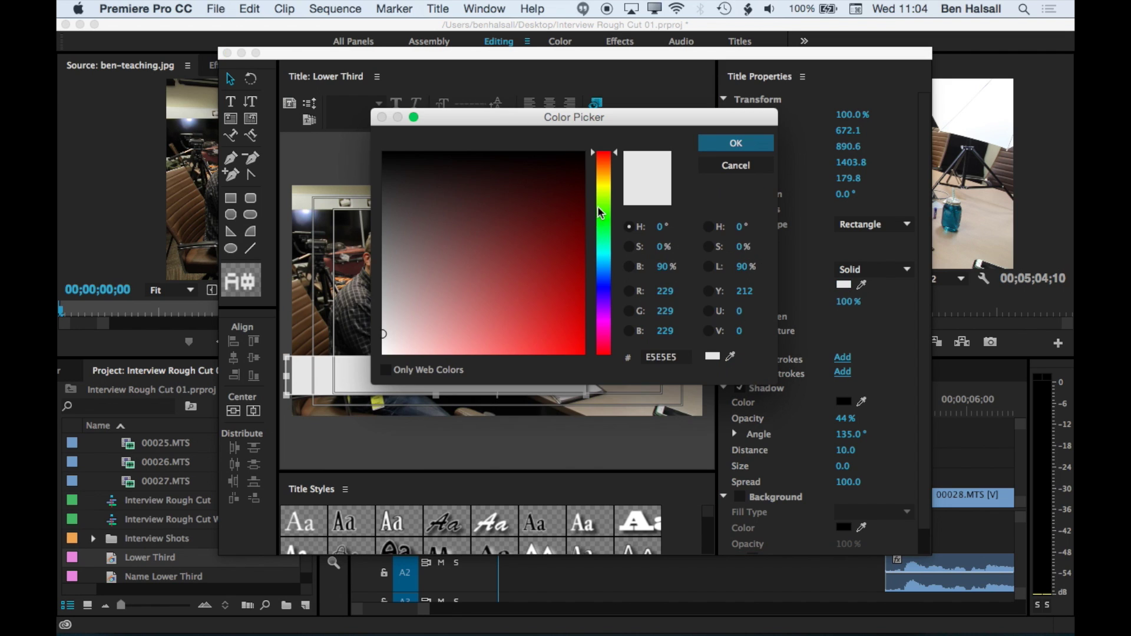
left_click(605, 169)
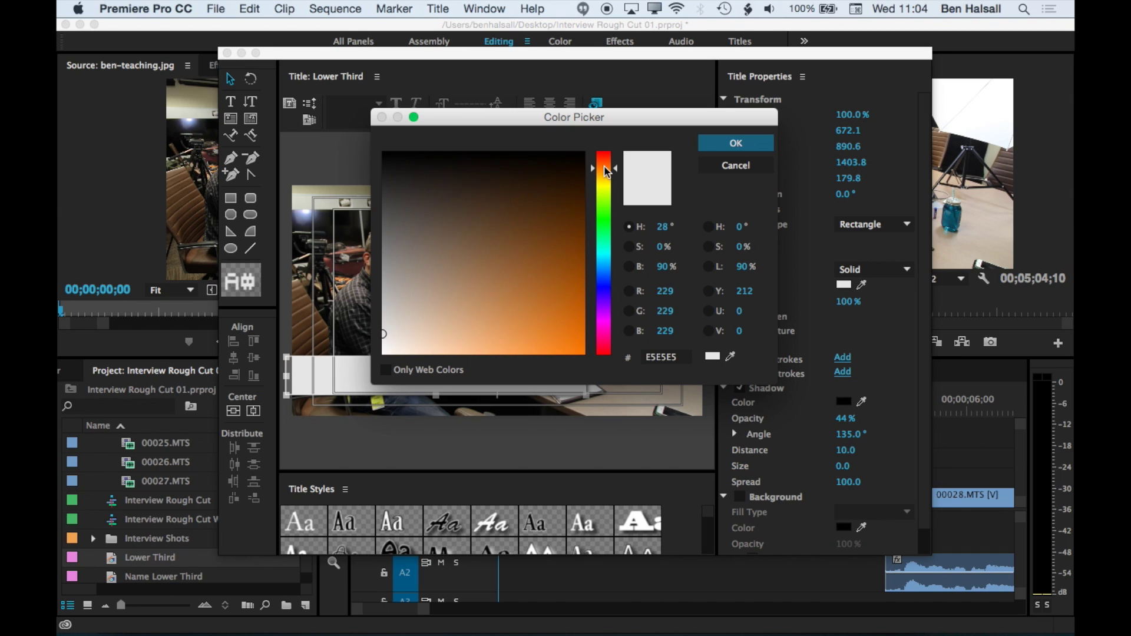
left_click(628, 227)
left_click_drag(570, 314, 583, 334)
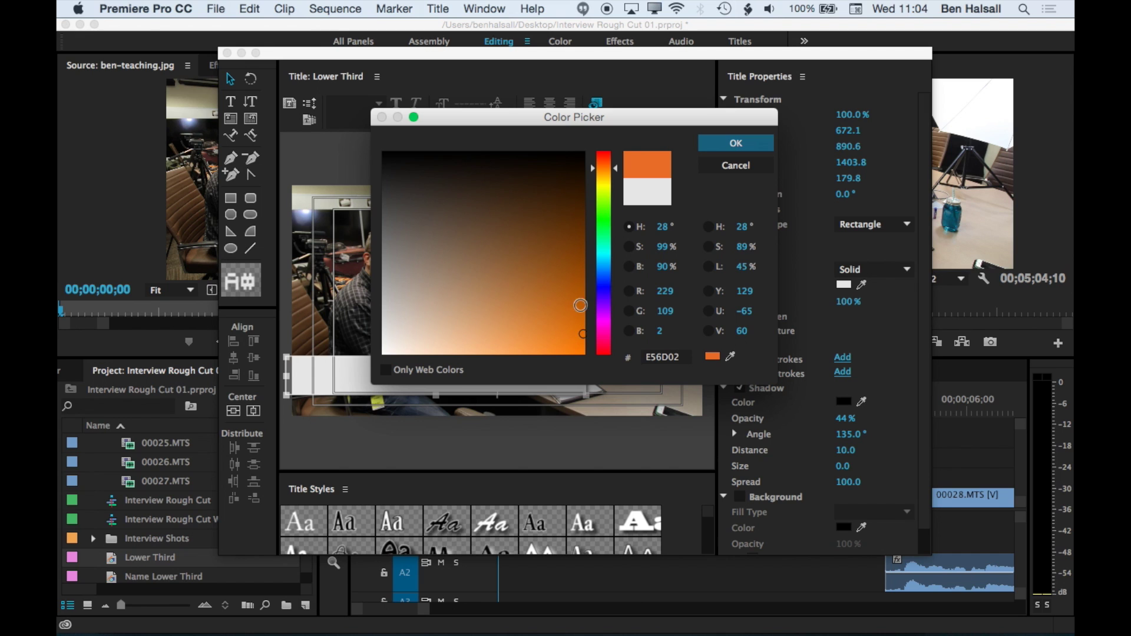
left_click(736, 143)
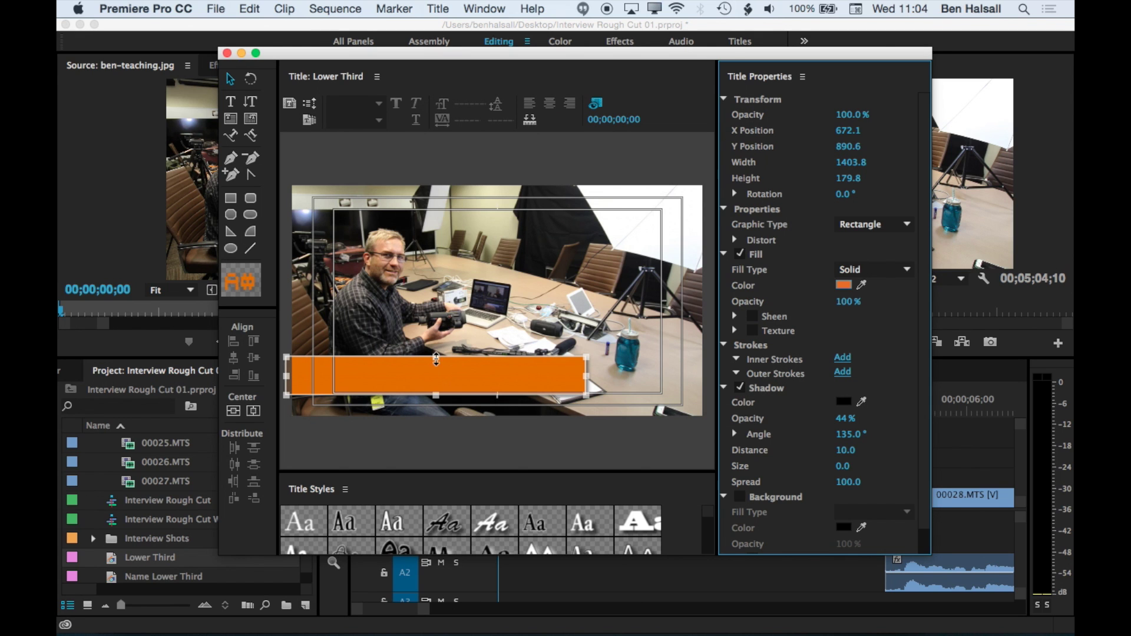
left_click_drag(436, 359, 436, 389)
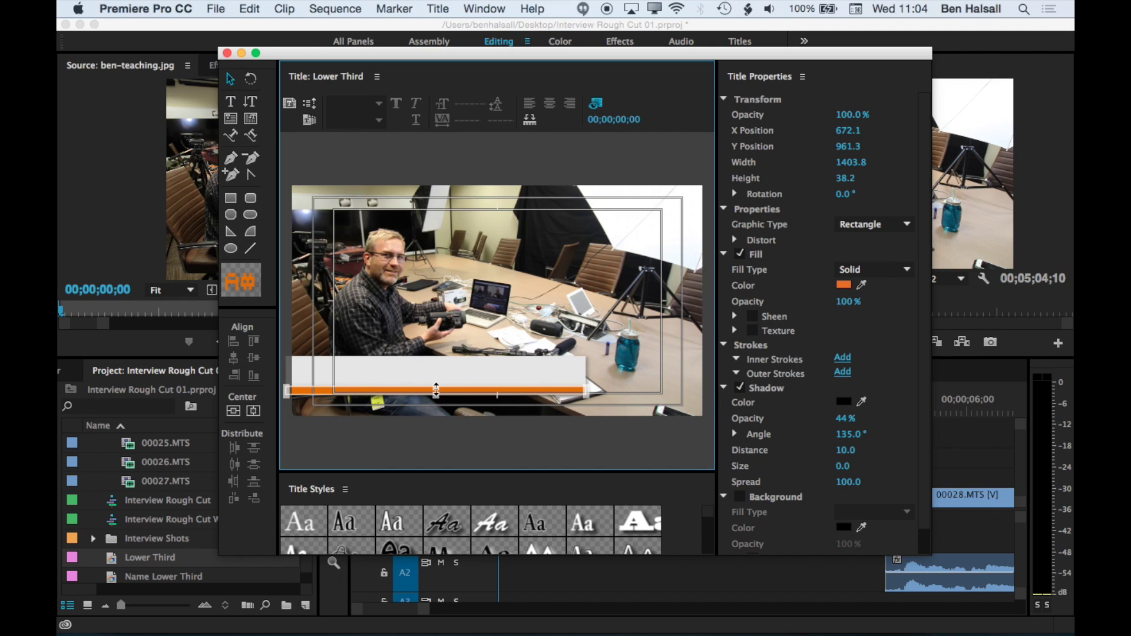
left_click(230, 118)
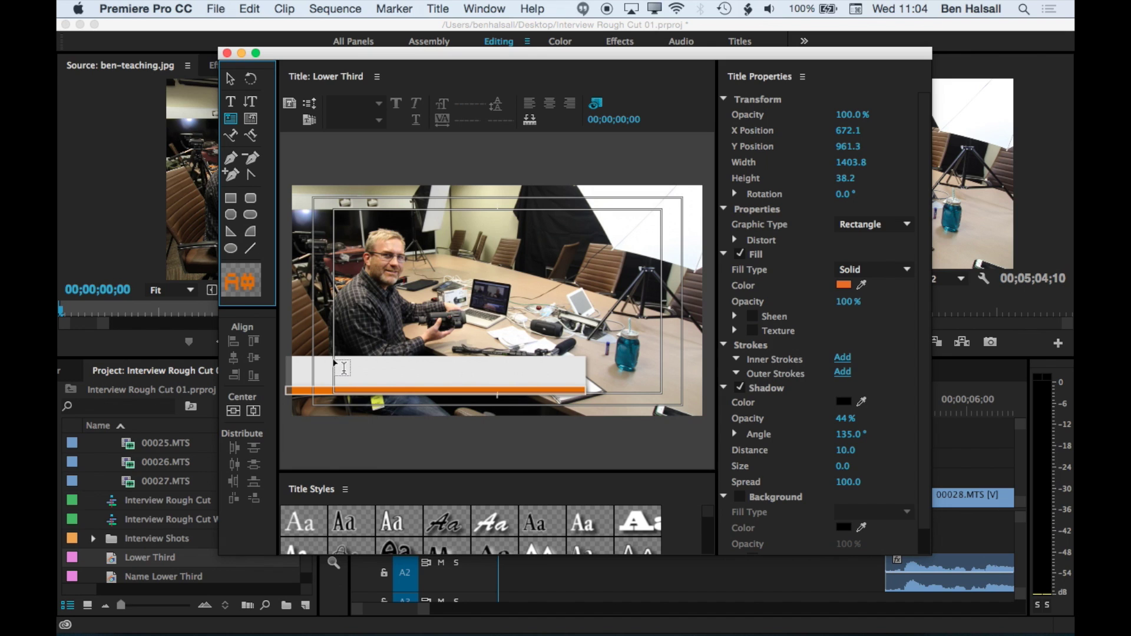
- Type the interviewee's first name in a text box over the white bar, set in Century Gothic
left_click_drag(334, 360, 577, 384)
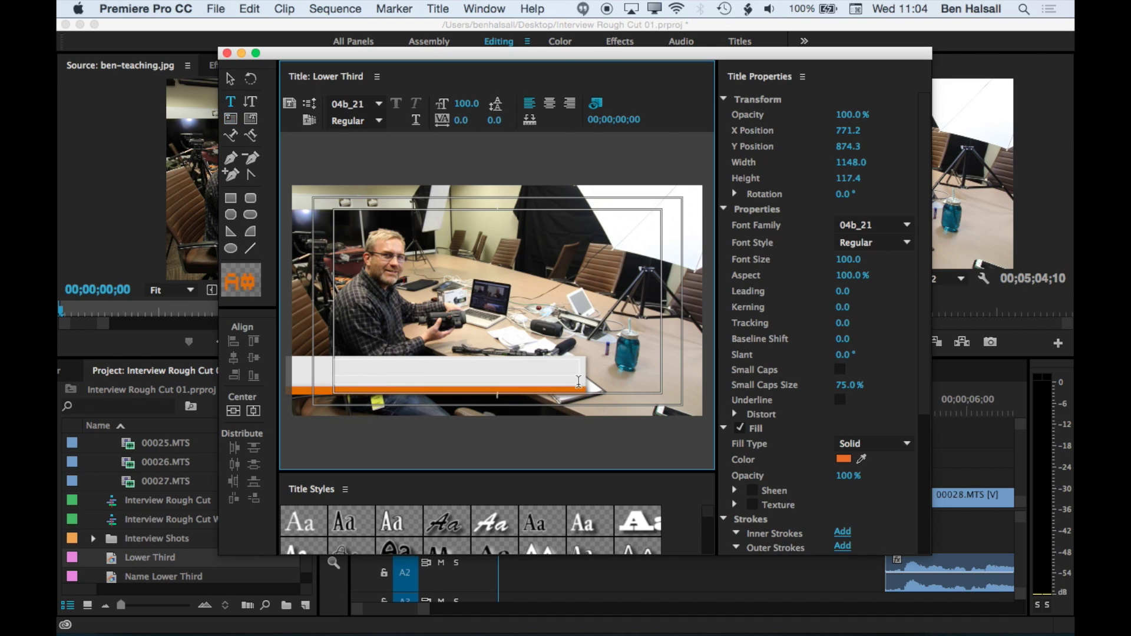
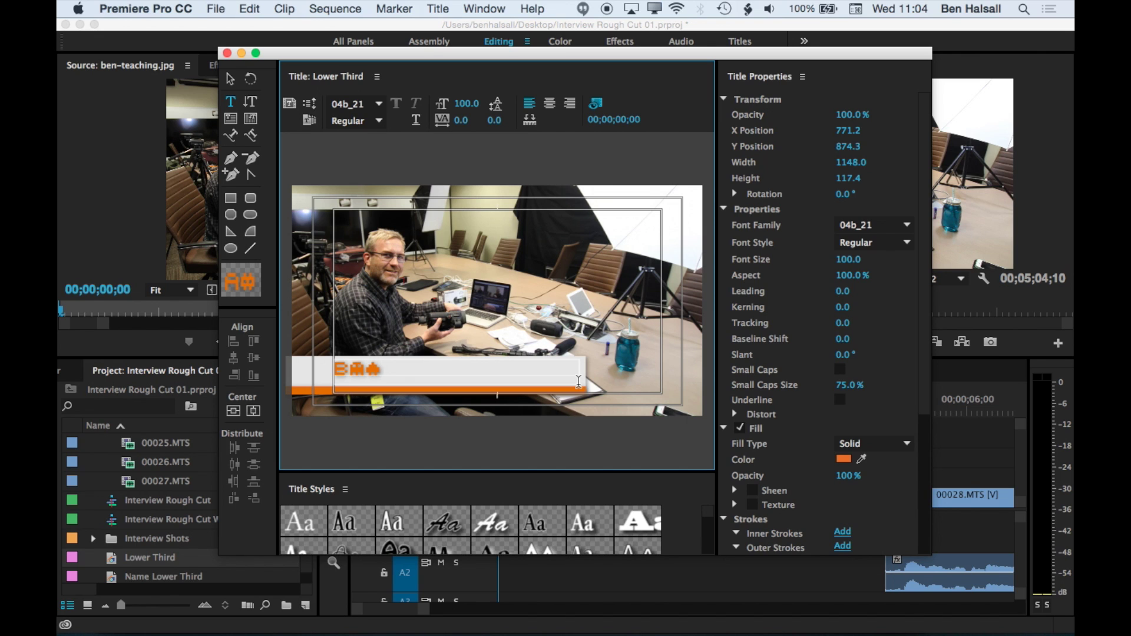
left_click(380, 105)
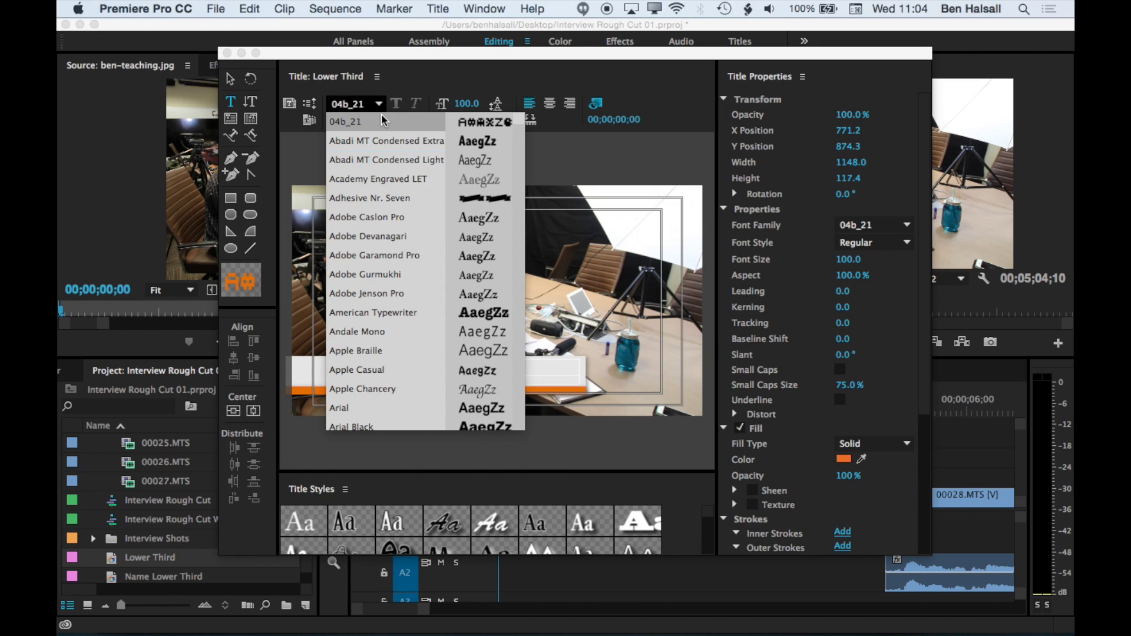
scroll(379, 310, "down", 10)
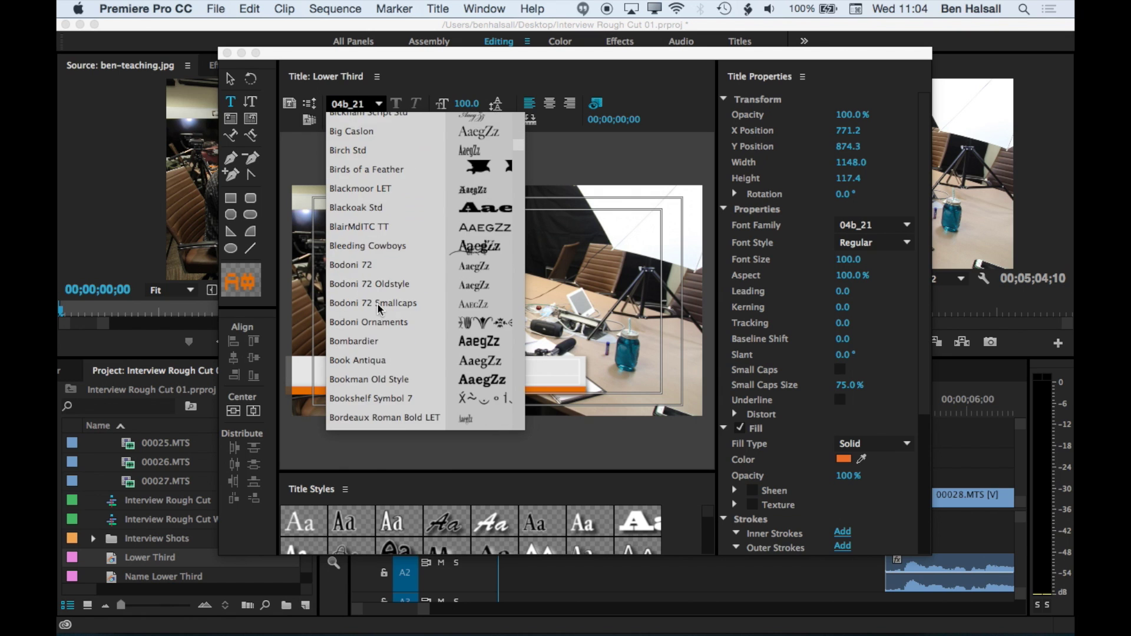
scroll(378, 309, "down", 4)
scroll(379, 309, "down", 5)
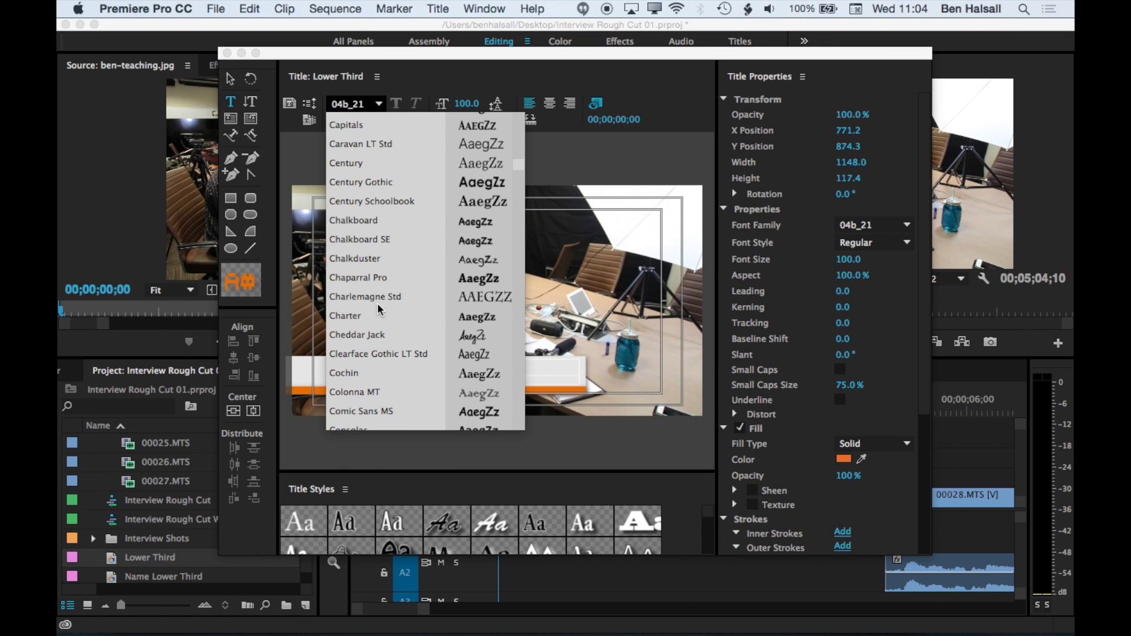
left_click(386, 183)
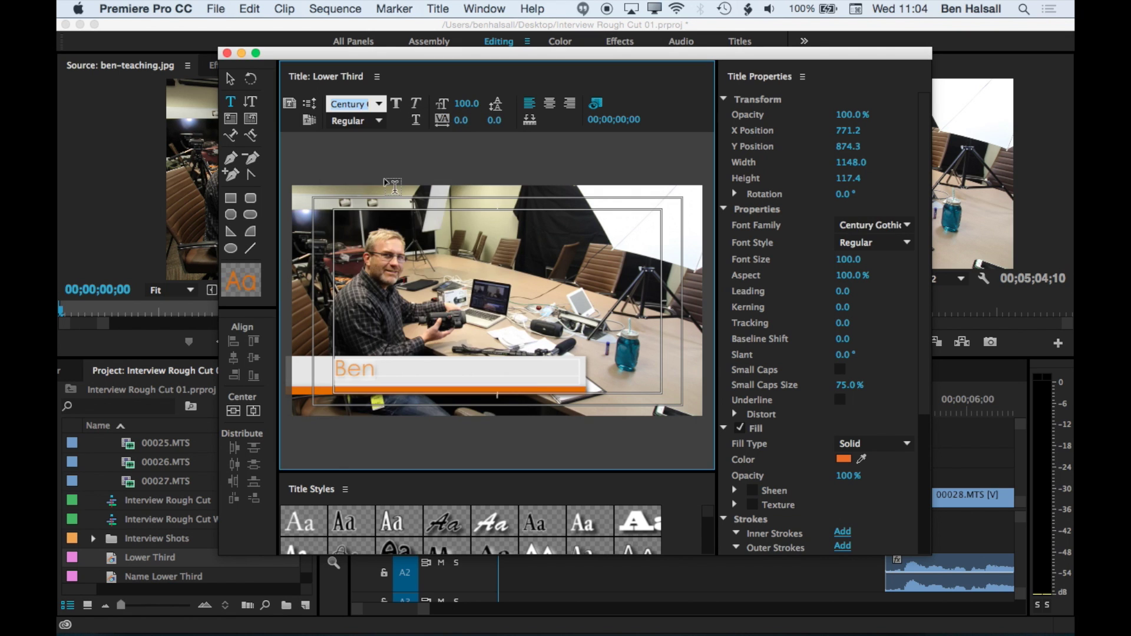
- Remove the drop shadow from the name text
left_click(377, 366)
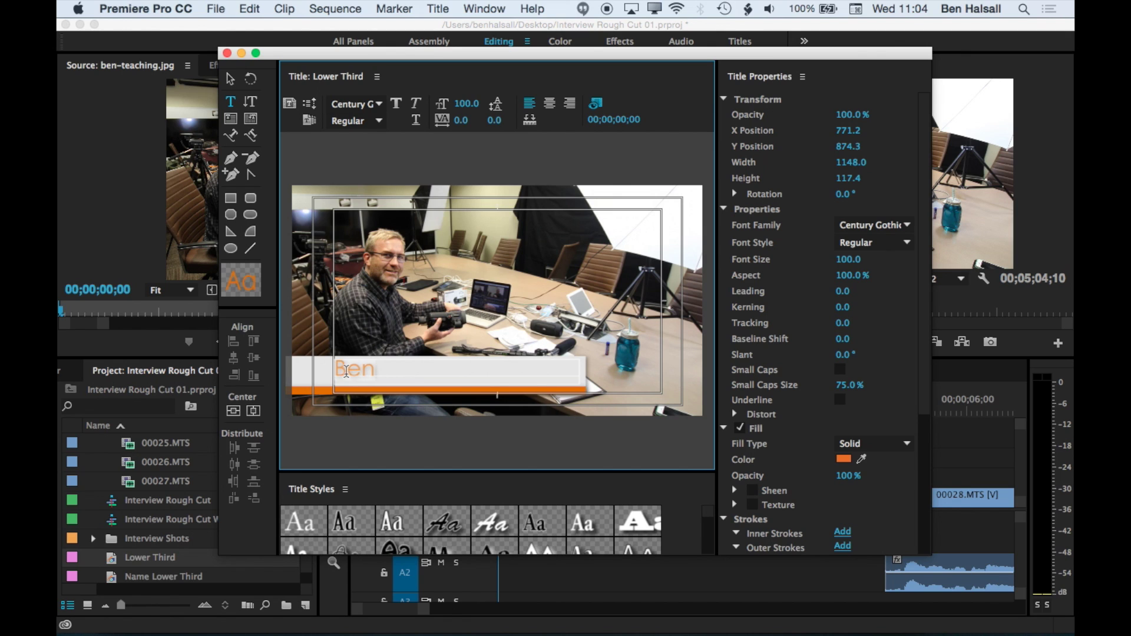
scroll(754, 437, "down", 3)
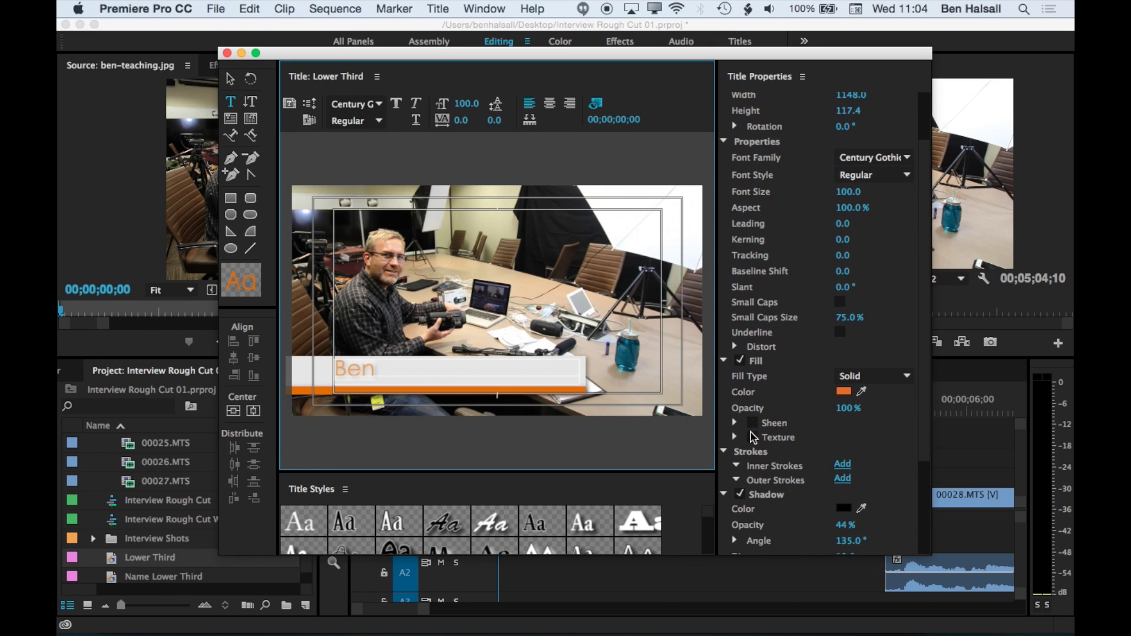
left_click(741, 495)
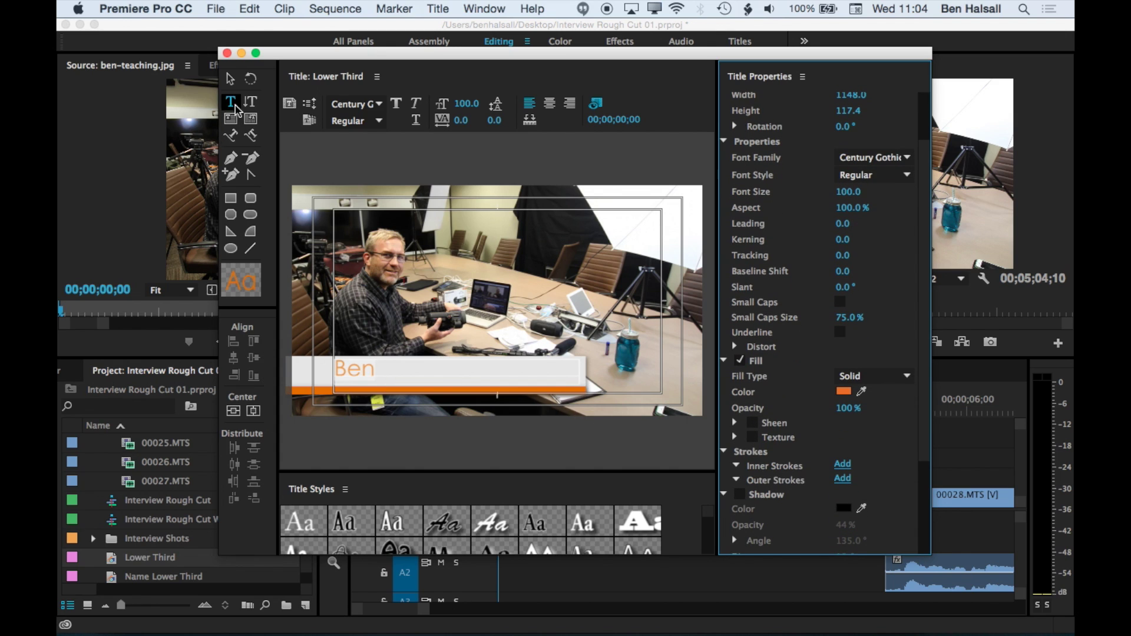
left_click(230, 79)
left_click(307, 394)
- Turn off the orange strip's drop shadow
left_click(306, 395)
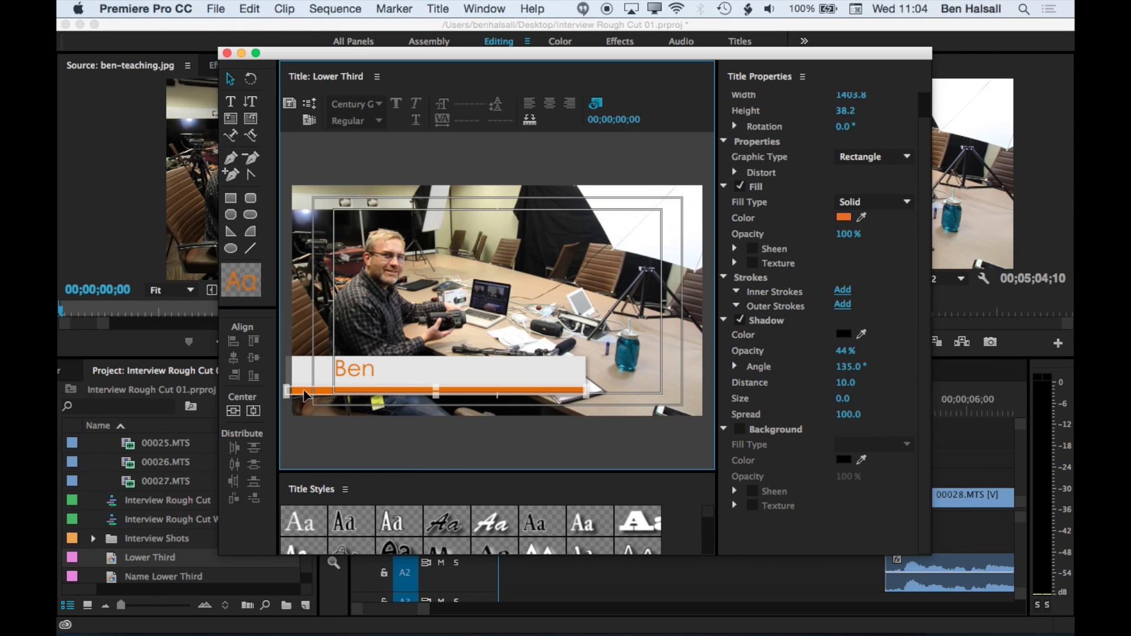
left_click(741, 320)
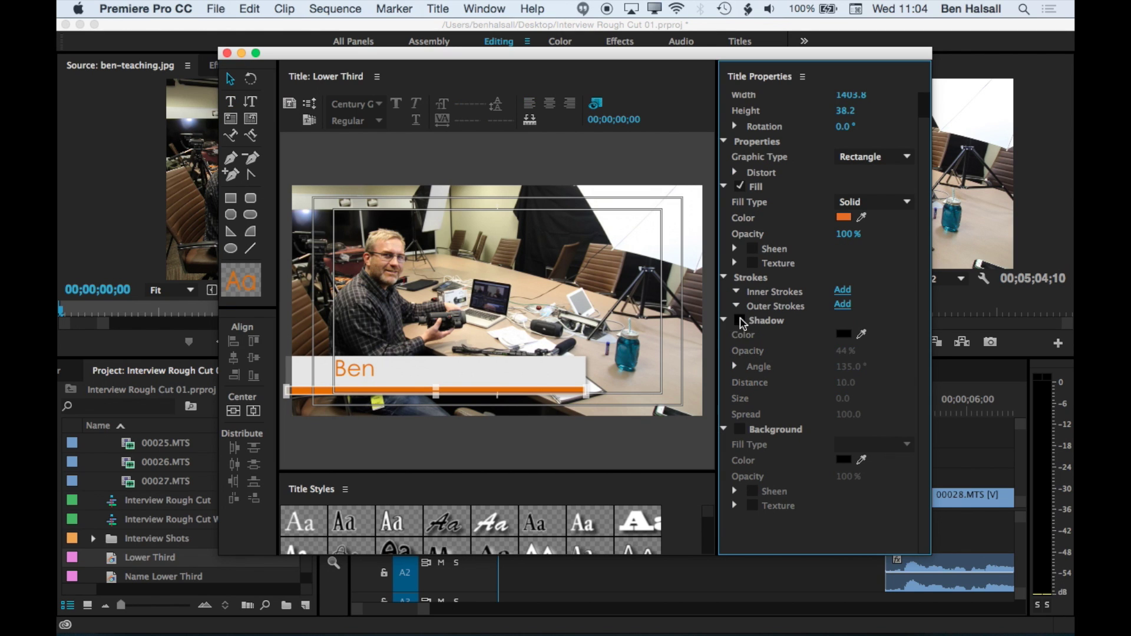
left_click(366, 376)
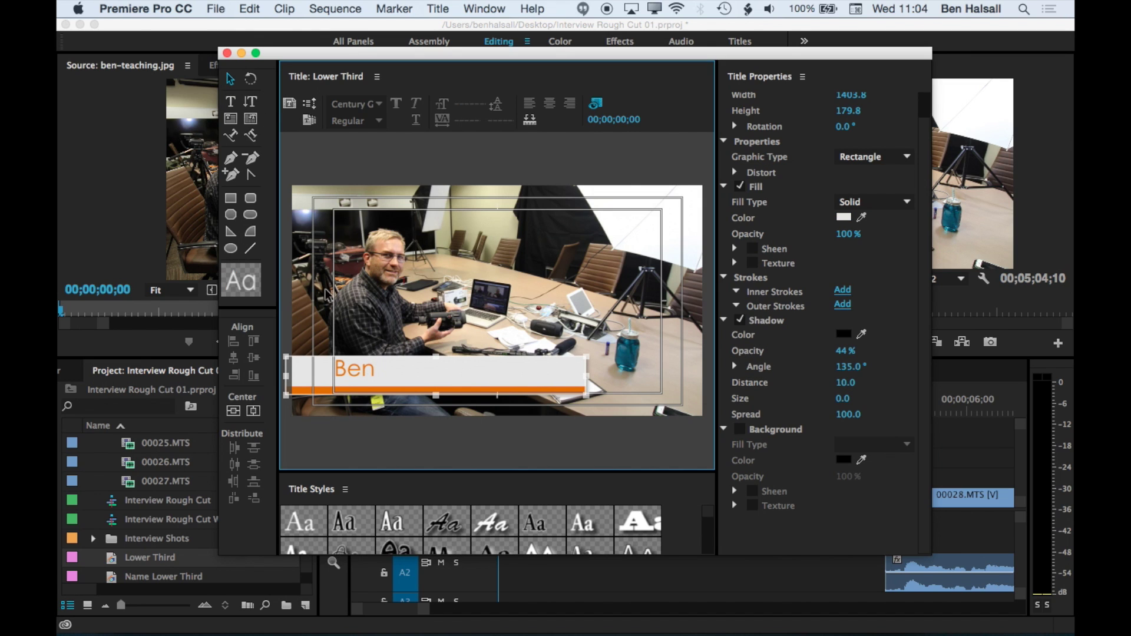
- Add the interviewee's surname to the text and reduce the font size to 80
double_click(394, 370)
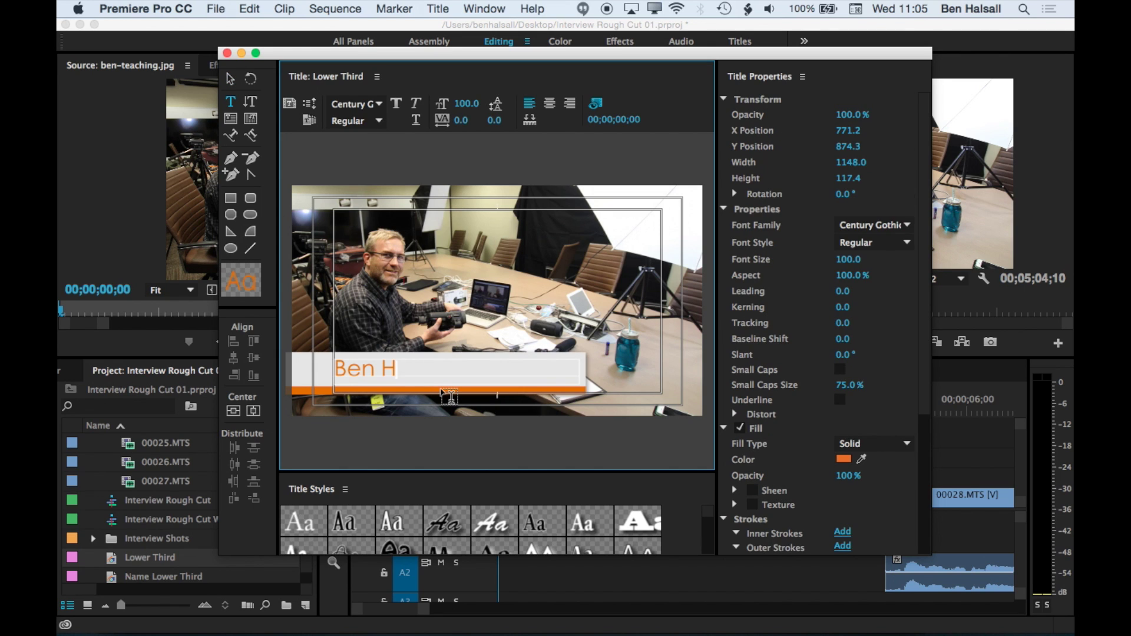
key("BackSpace")
key("BackSpace")
key("BackSpace")
key("Escape")
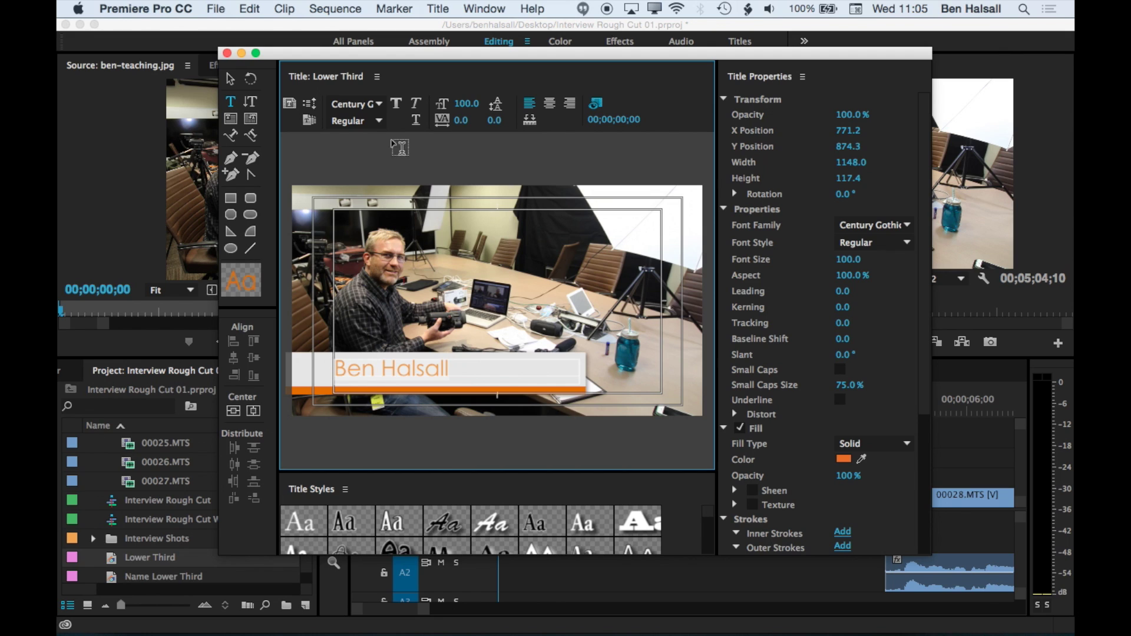
left_click_drag(464, 103, 446, 104)
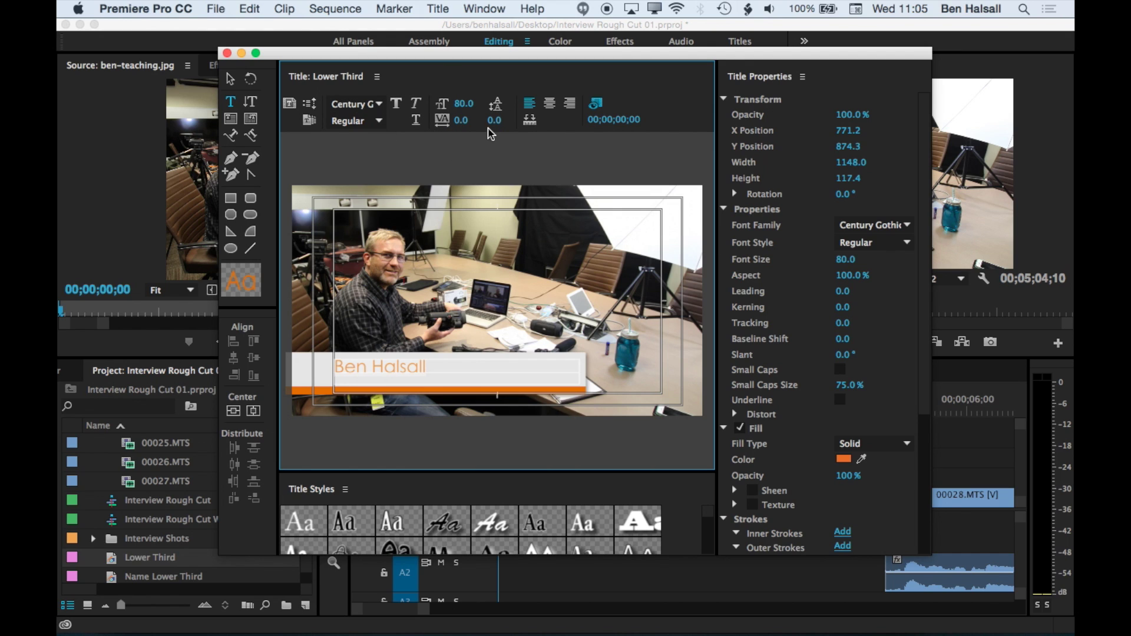
- Move the name text slightly lower on the bar, to position 771.2, 889.2
left_click(597, 105)
left_click(597, 105)
left_click(597, 105)
left_click(597, 105)
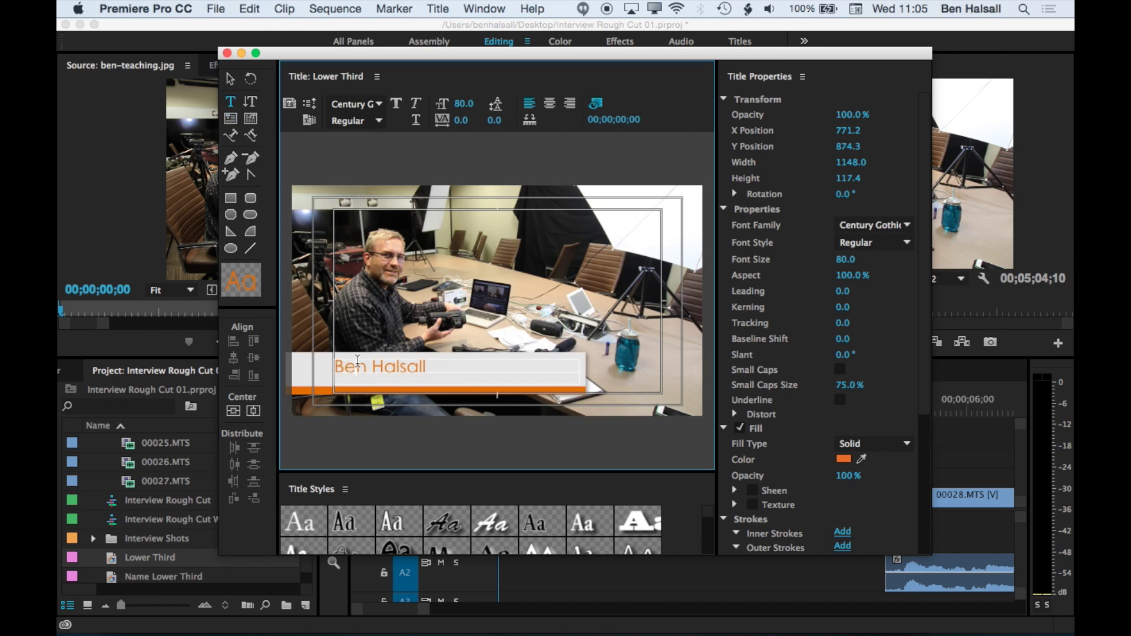
left_click(230, 79)
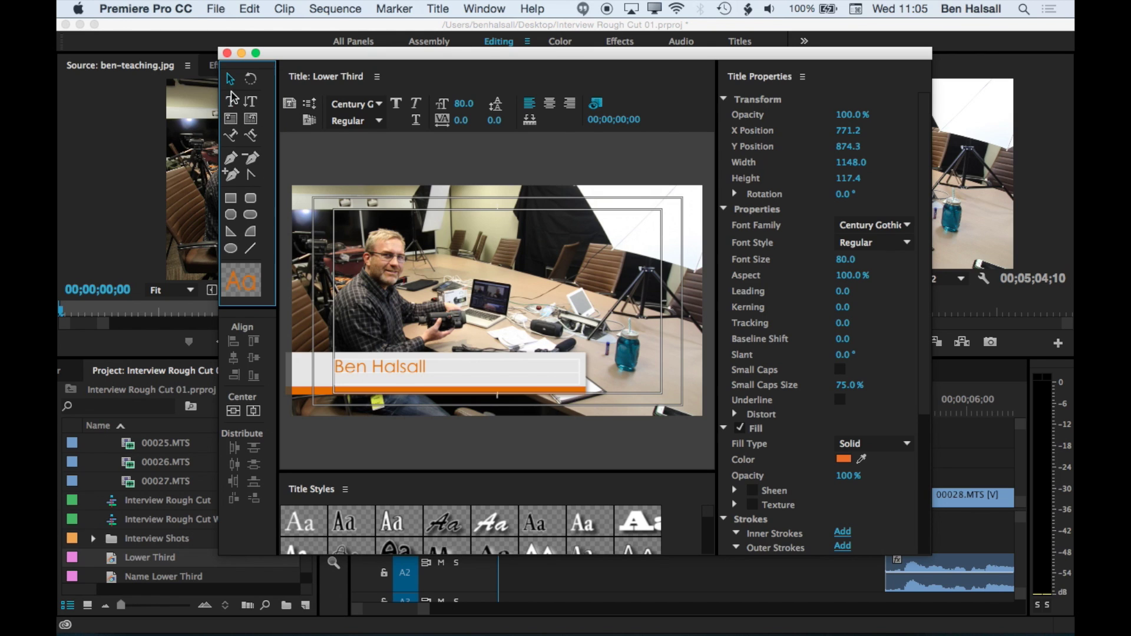
left_click(350, 368)
left_click_drag(351, 368, 360, 392)
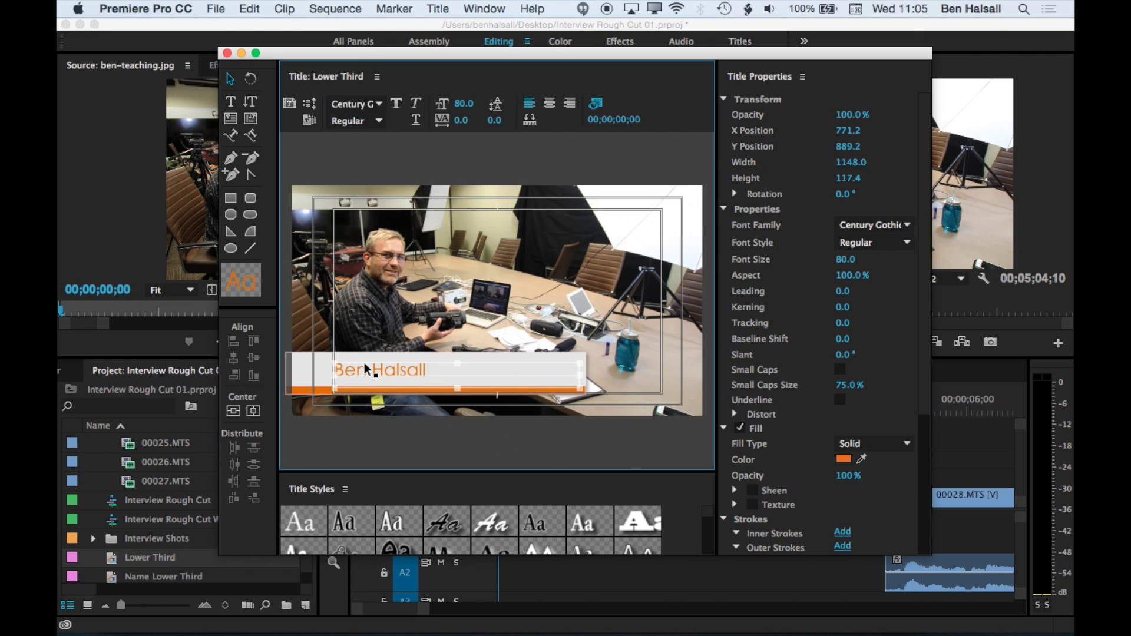
- Close the title editor and undo an initial drop of Lower Third onto V2
left_click(226, 54)
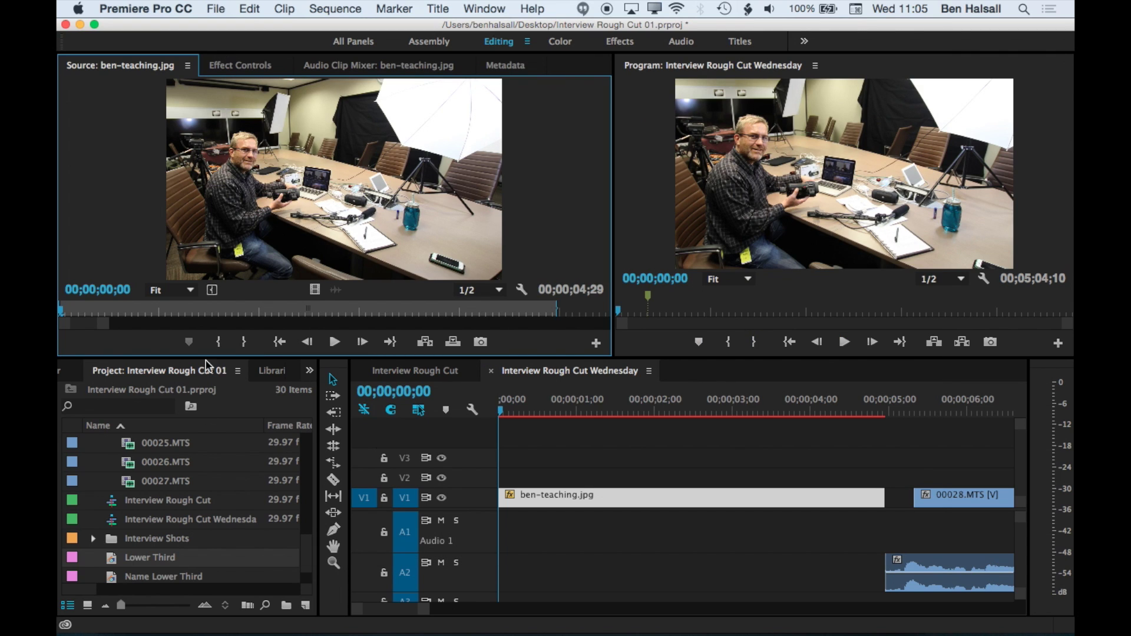
scroll(165, 481, "down", 2)
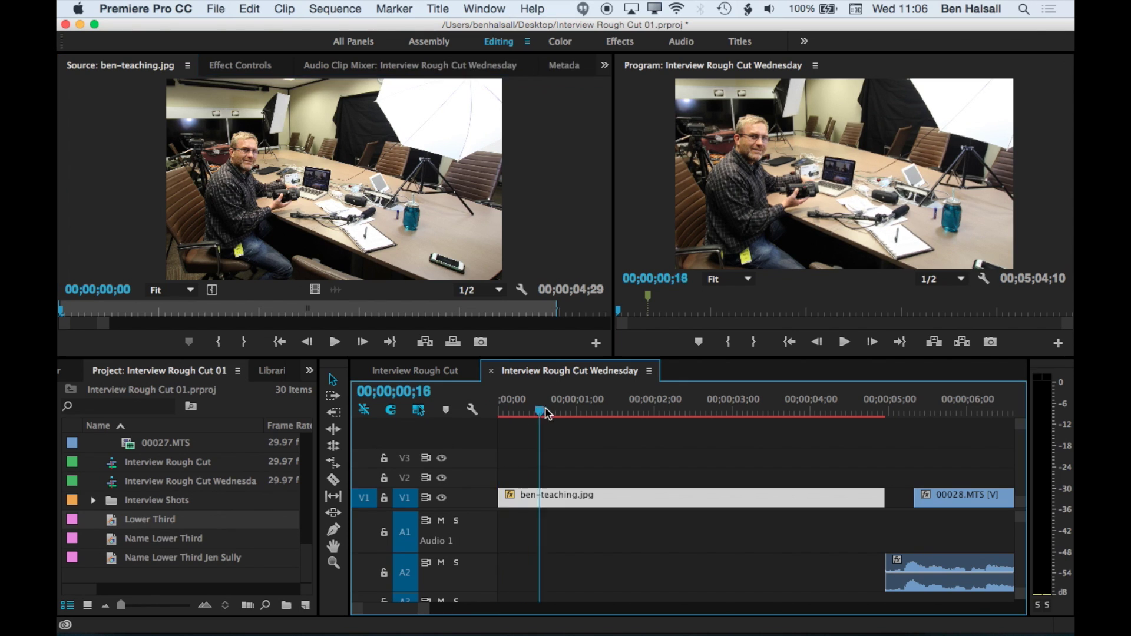
left_click_drag(547, 413, 500, 413)
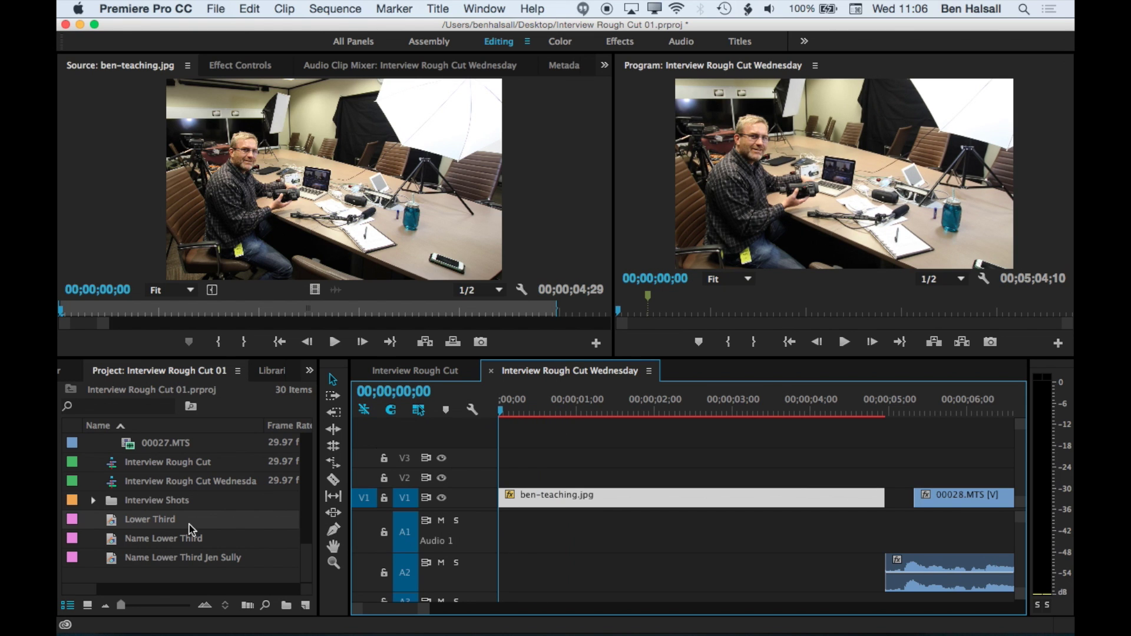
left_click_drag(118, 522, 506, 480)
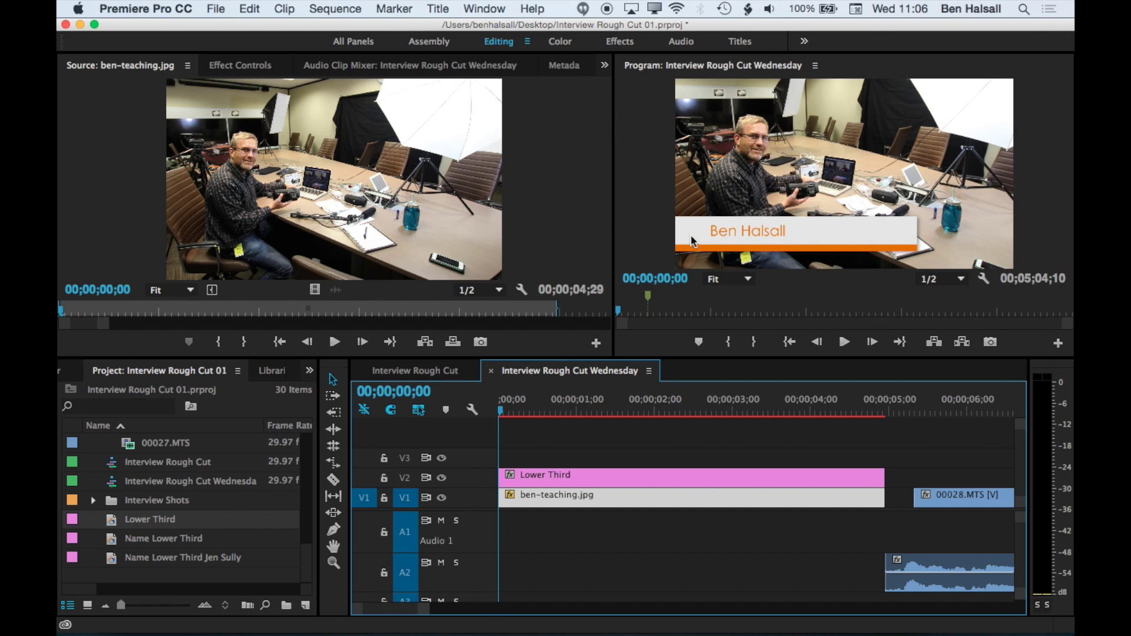
key("super+z")
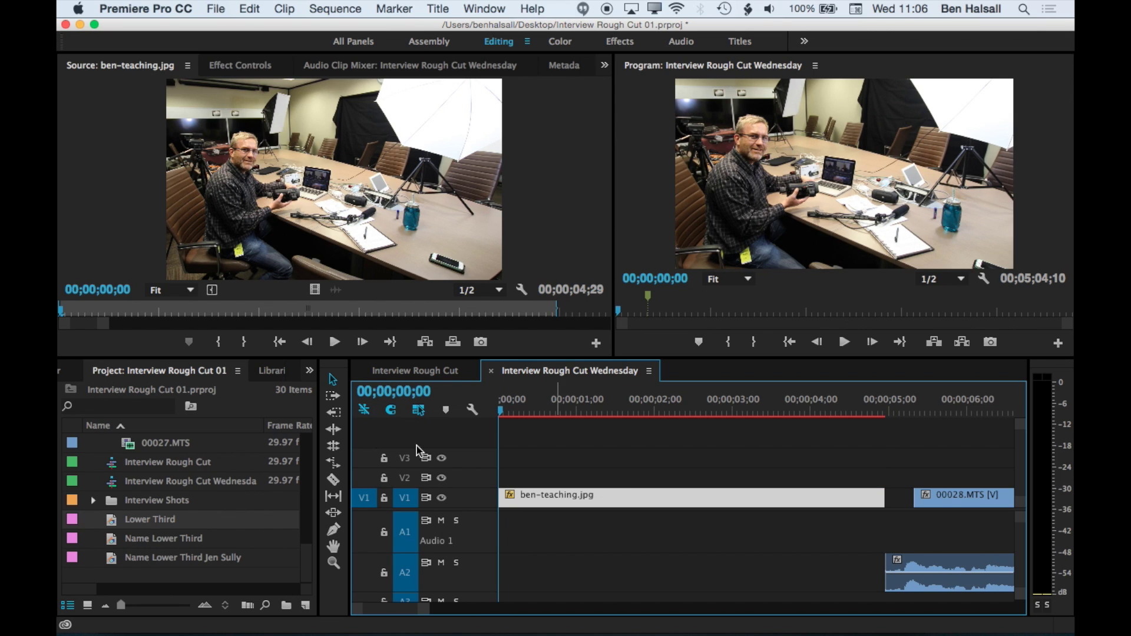
- Duplicate the Lower Third title and rename the copy with the interviewee's full name
left_click(116, 522)
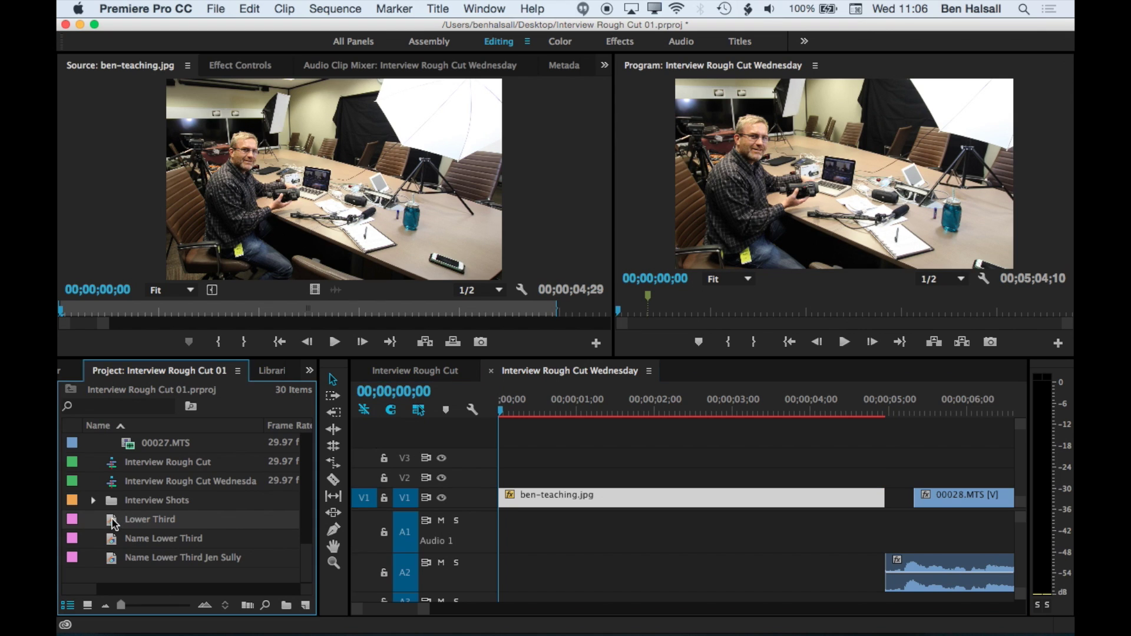
right_click(113, 521)
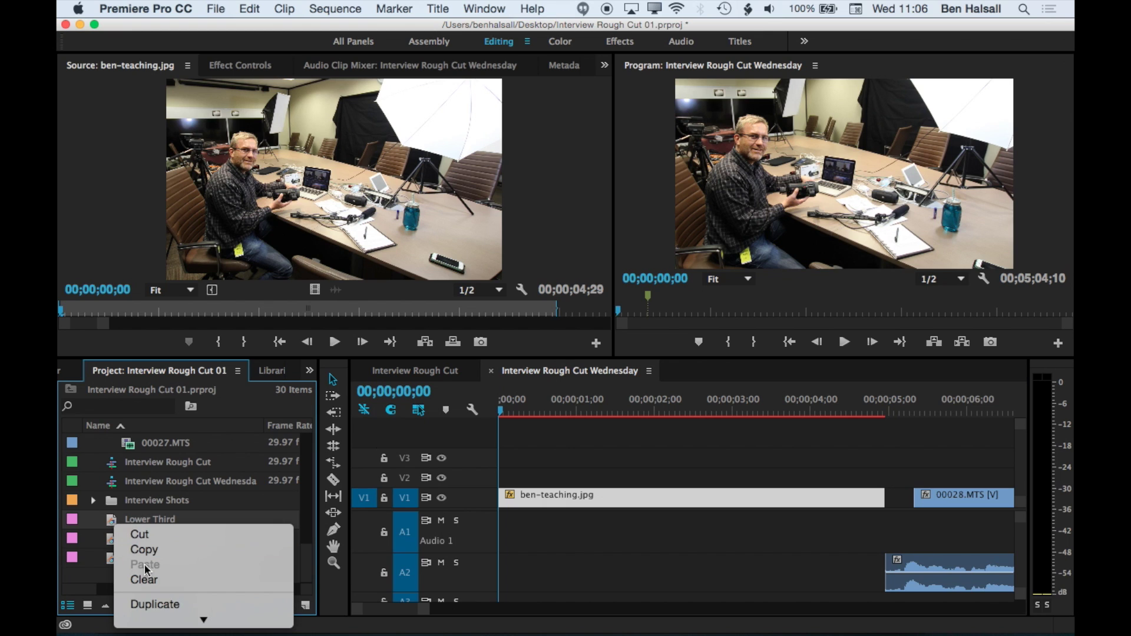
left_click(156, 595)
left_click(191, 540)
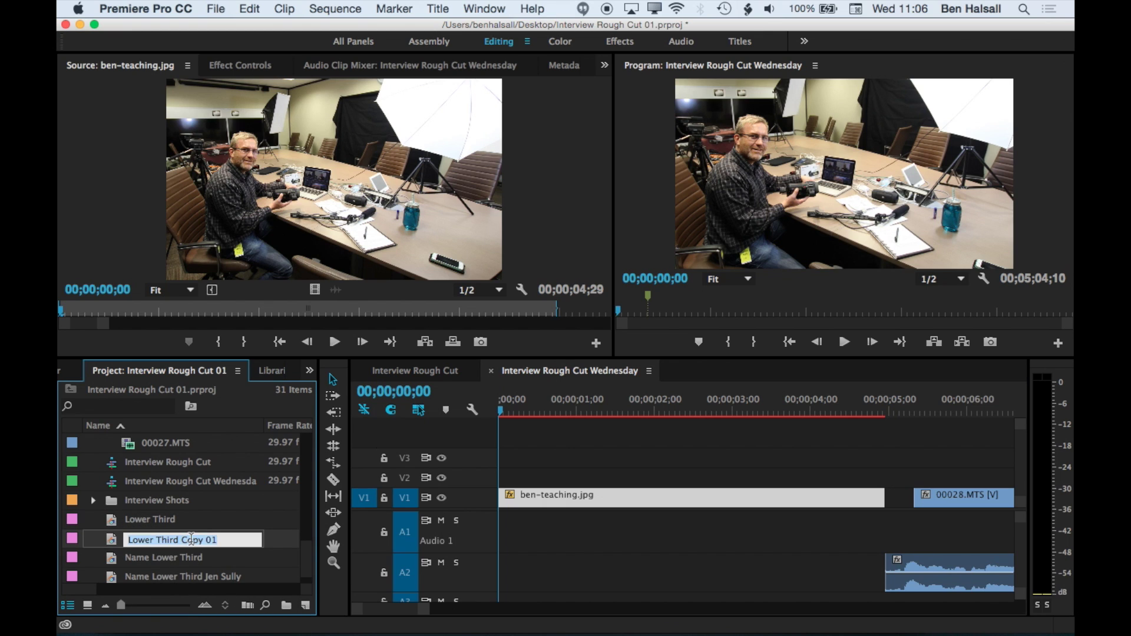
left_click_drag(213, 540, 180, 540)
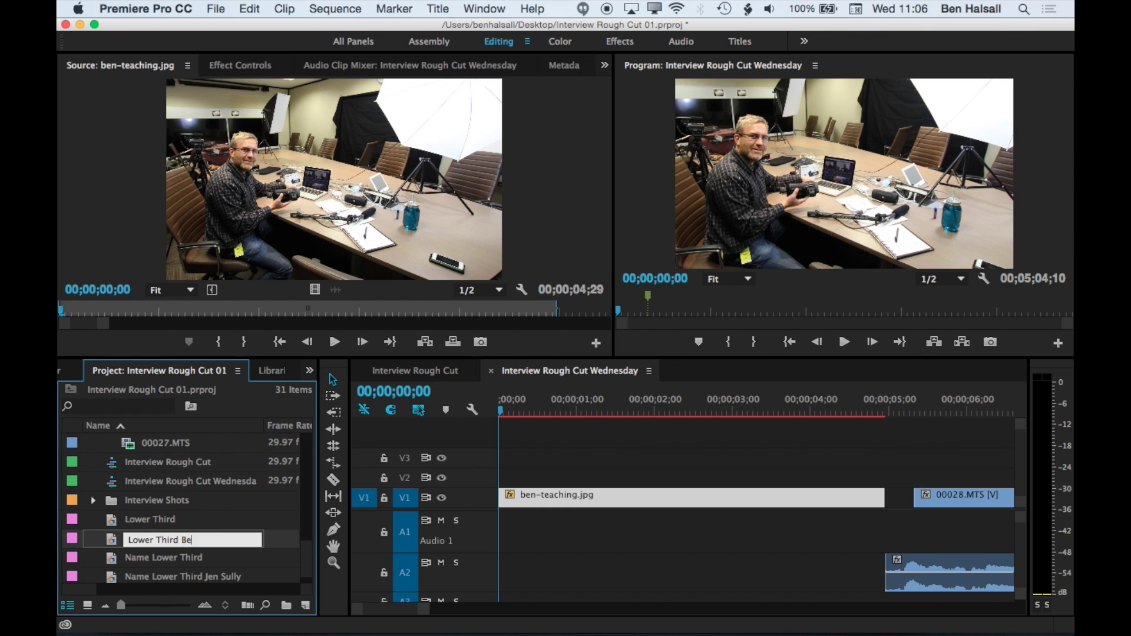
key("Tab")
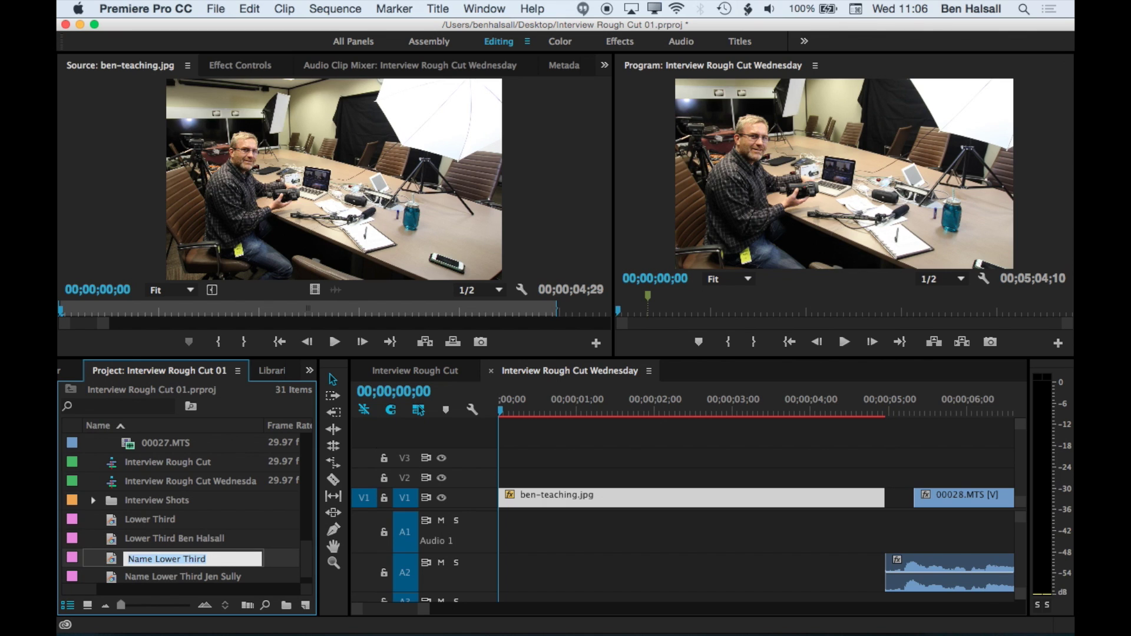
- Place the renamed title on V2 at 00;00, over ben-teaching.jpg
left_click_drag(131, 545, 503, 478)
mouse_move(501, 413)
left_mouse_down()
mouse_move(570, 413)
mouse_move(495, 416)
left_mouse_up()
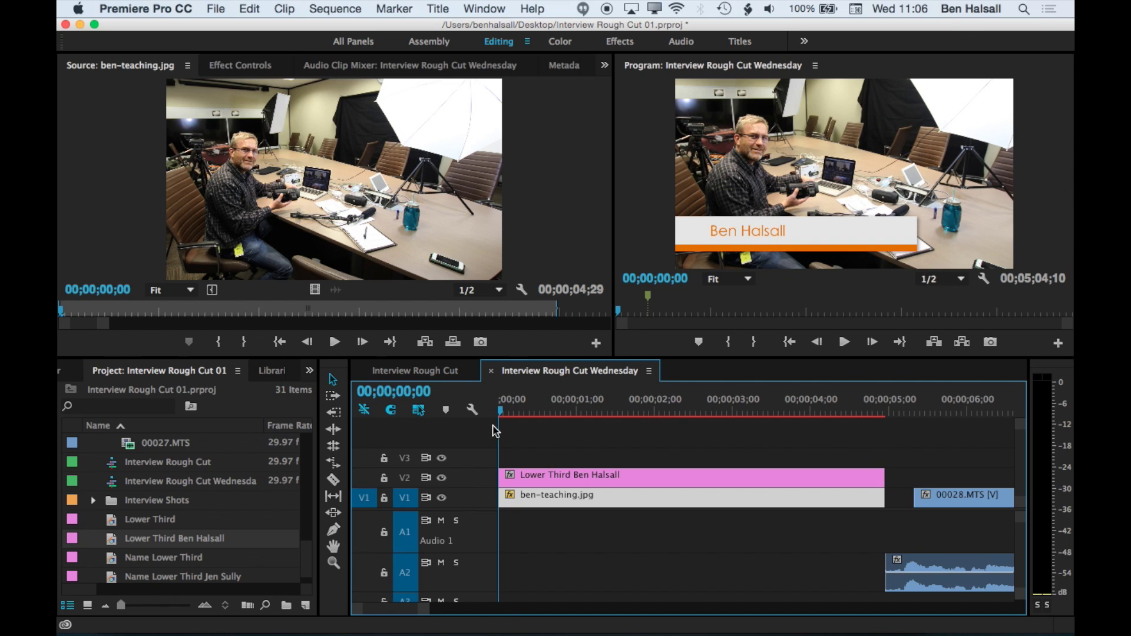
left_click(520, 476)
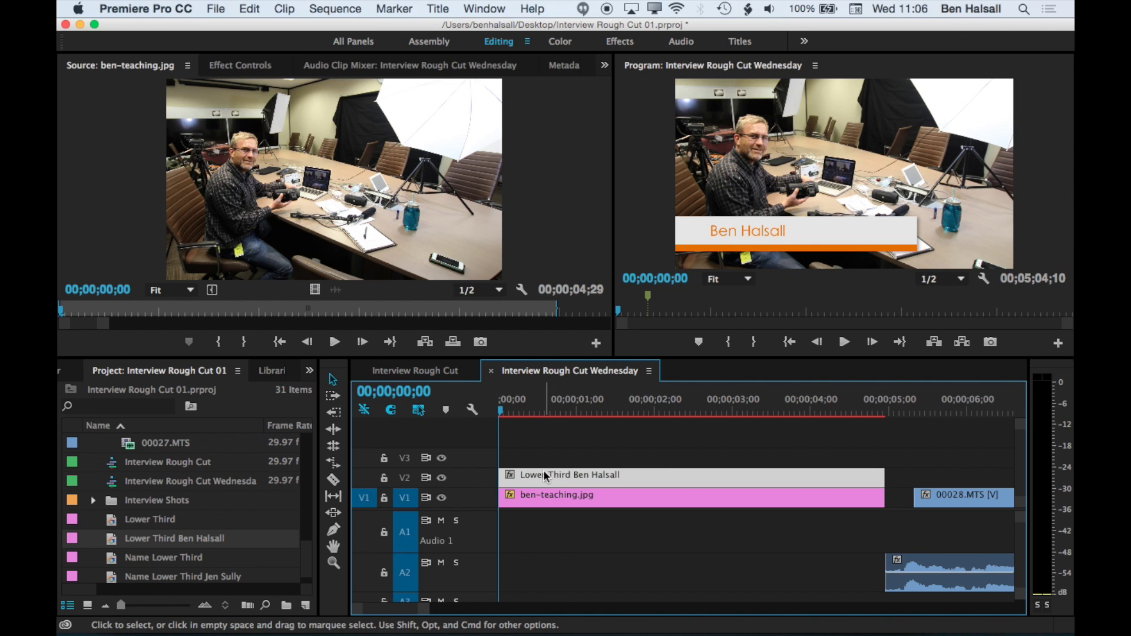
- Apply a Slide transition of about 19 frames to the start of the V2 title and preview it
left_click(484, 8)
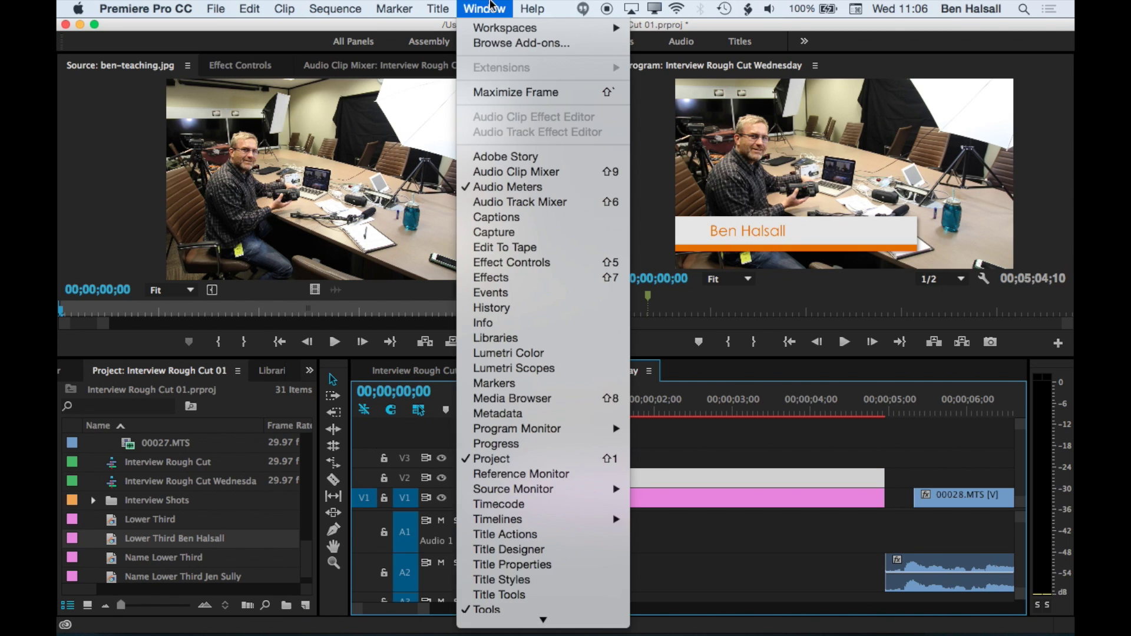
left_click(503, 277)
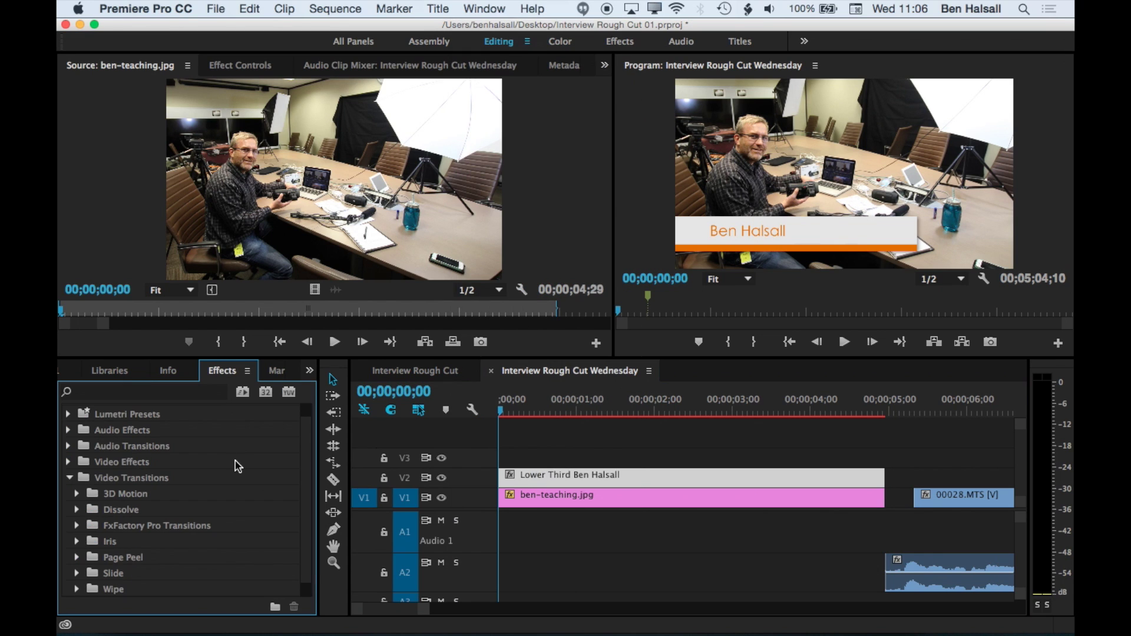
scroll(93, 532, "down", 1)
left_click(77, 557)
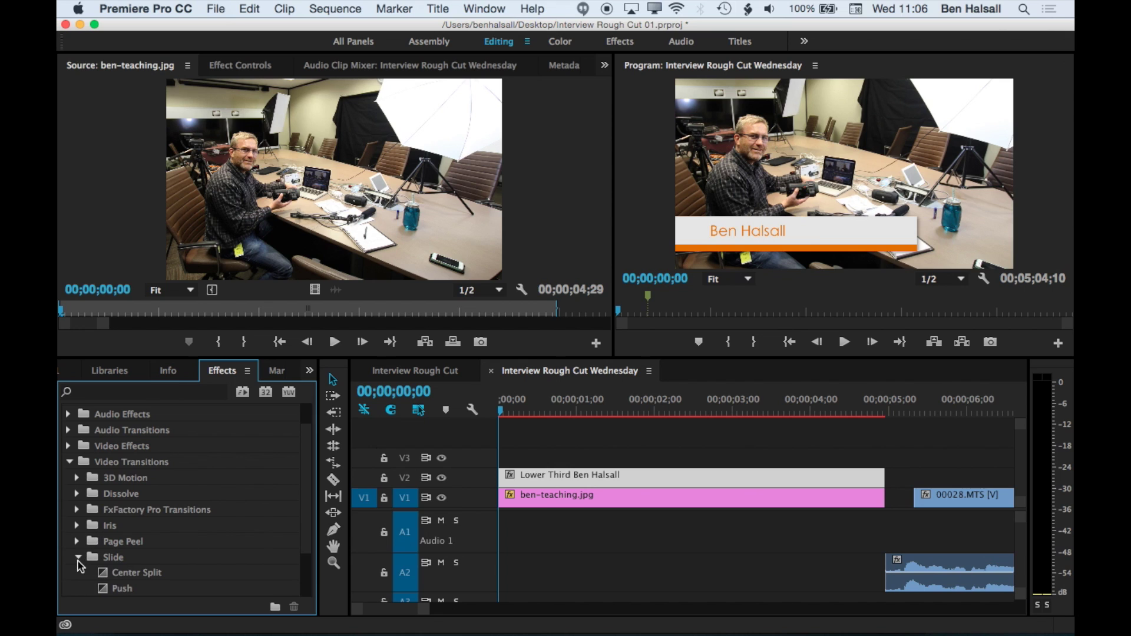
scroll(167, 524, "down", 4)
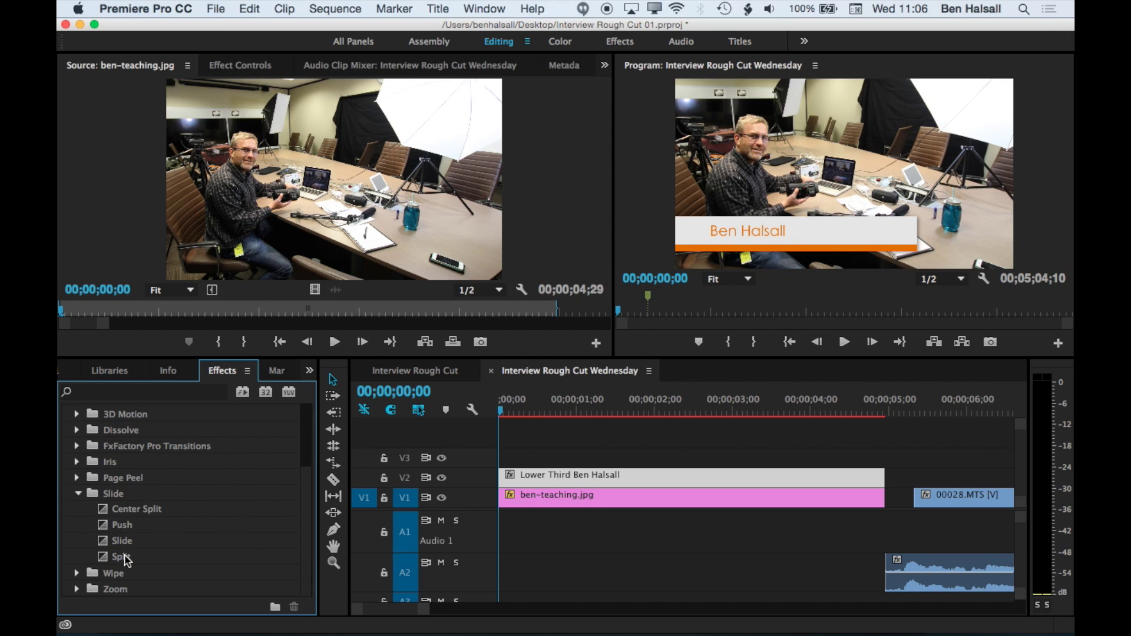
left_click(109, 541)
left_click_drag(108, 543, 546, 477)
left_click_drag(518, 403, 492, 415)
key("space")
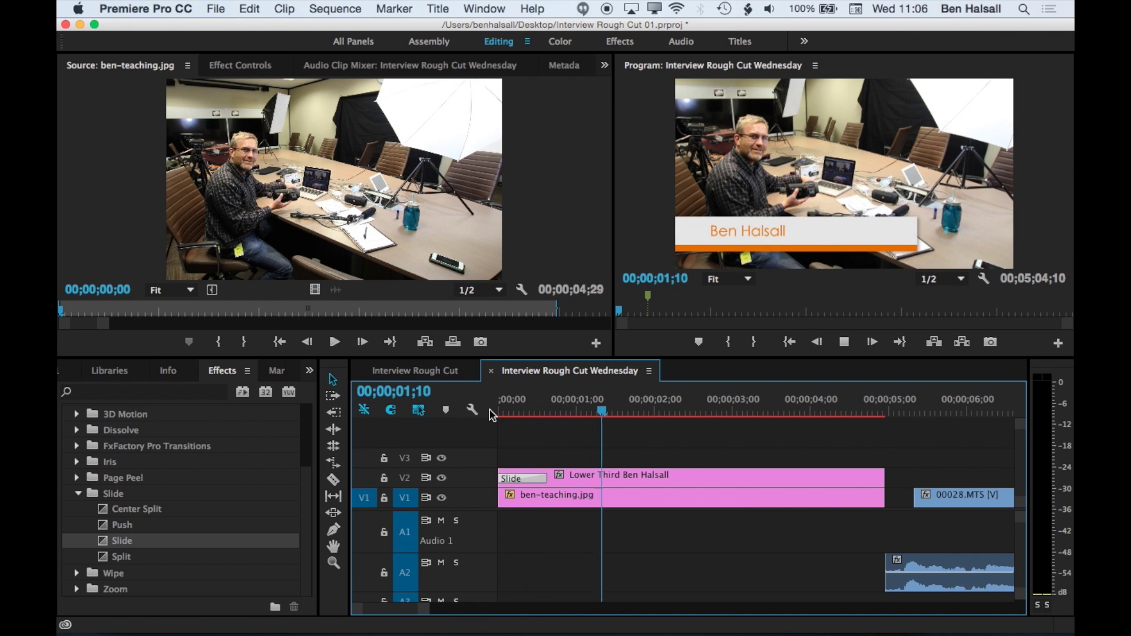
- Add a Cross Dissolve to the end of the V2 title, then play back both transitions from the start
key("space")
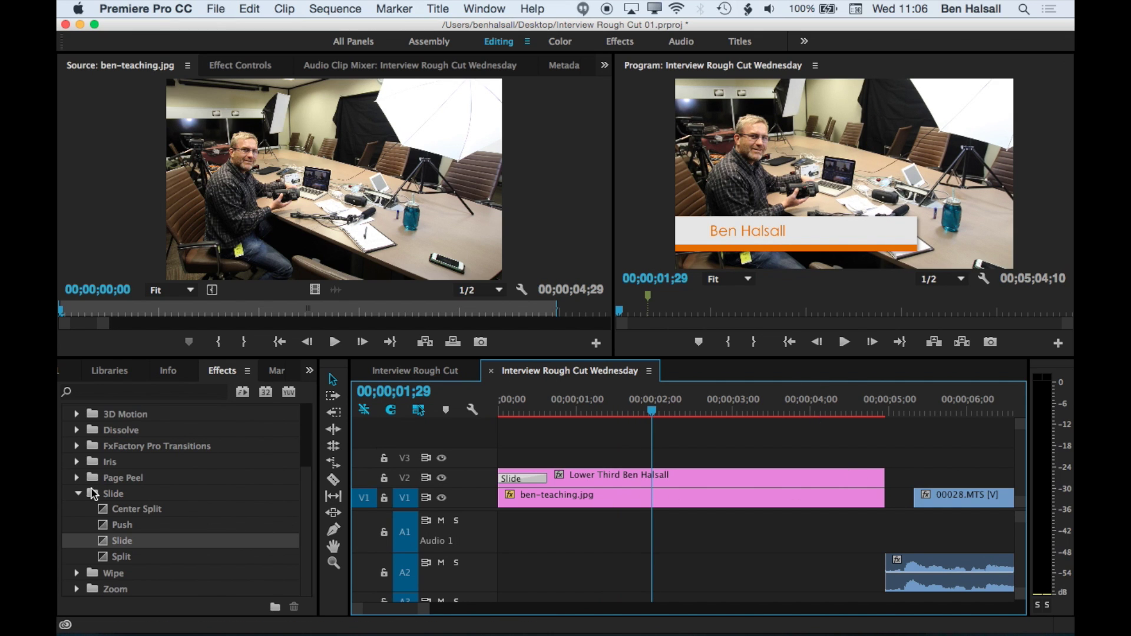
left_click(78, 494)
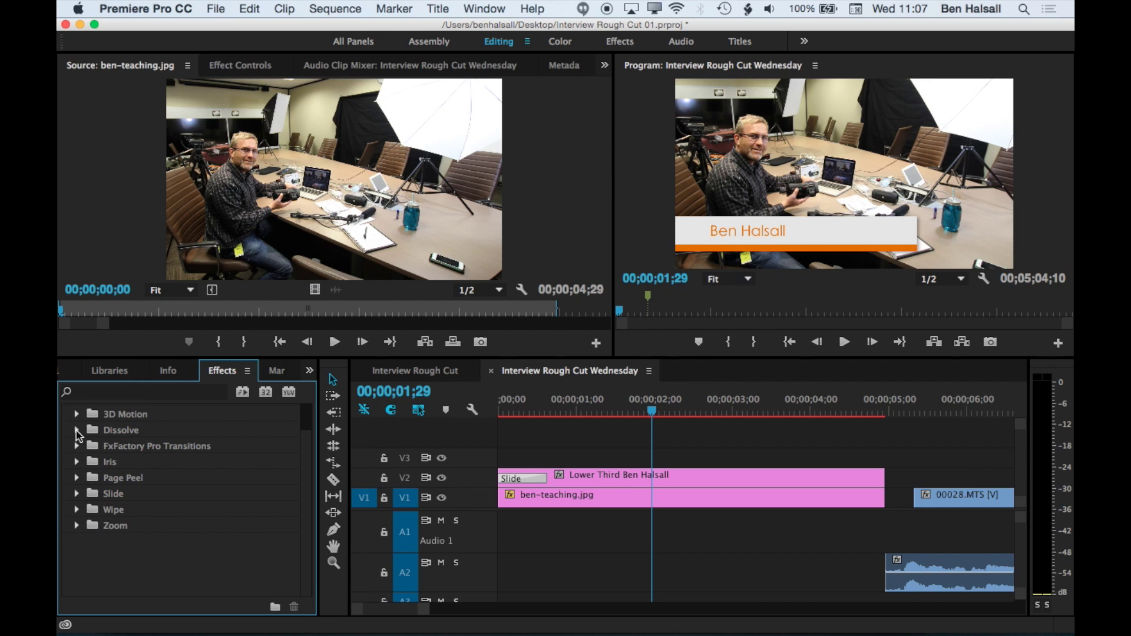
left_click(77, 431)
left_click_drag(112, 462, 825, 479)
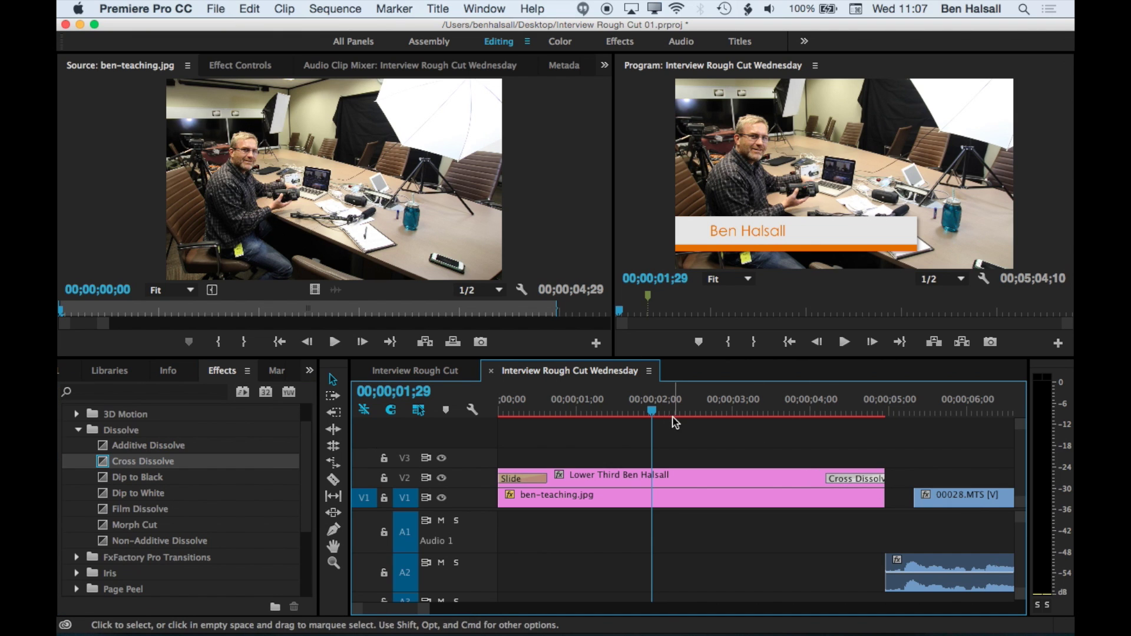
key("Home")
key("space")
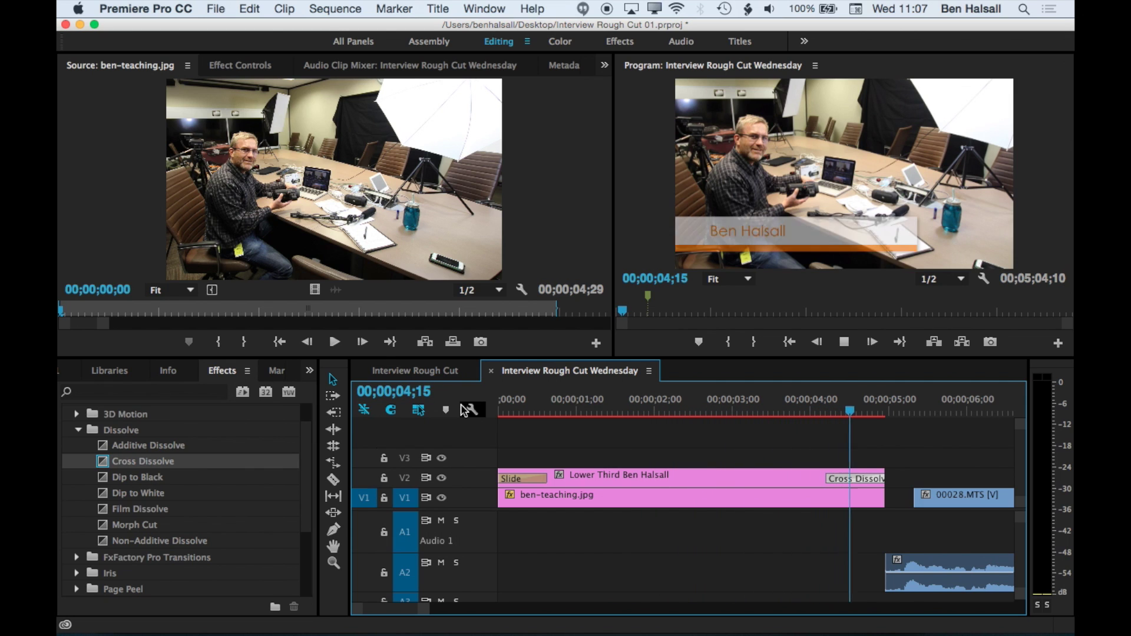
key("space")
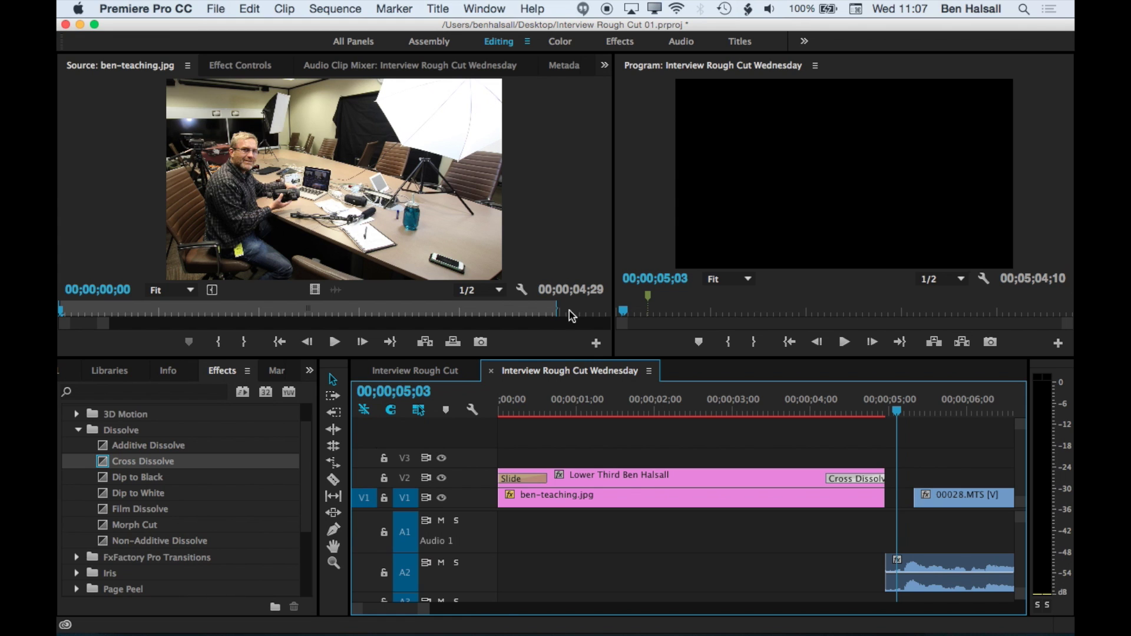
- Trim ben-teaching.jpg to 4;15 and the title to 4;06, then play back to check
left_click_drag(873, 500, 825, 500)
left_click_drag(880, 475, 778, 476)
left_click(595, 412)
left_click(497, 415)
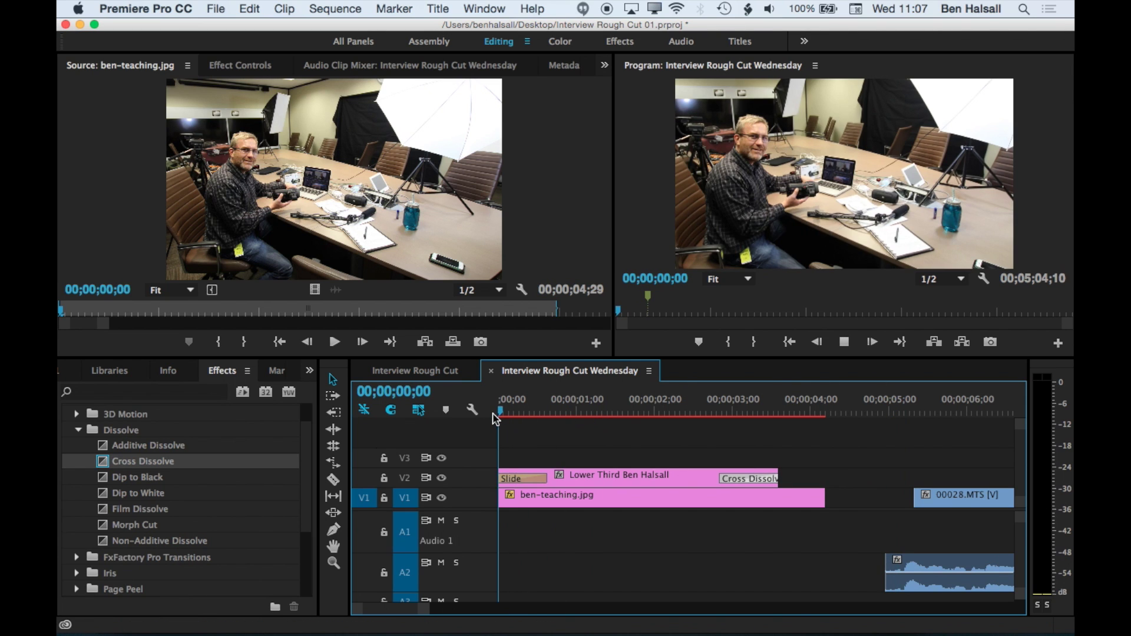
key("space")
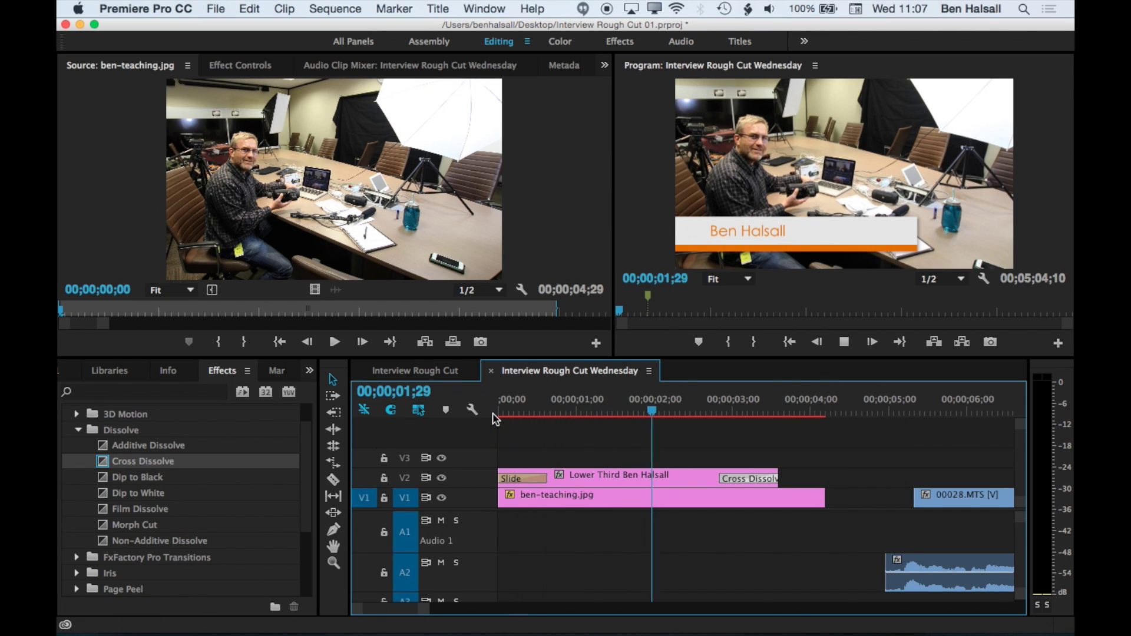
key("space")
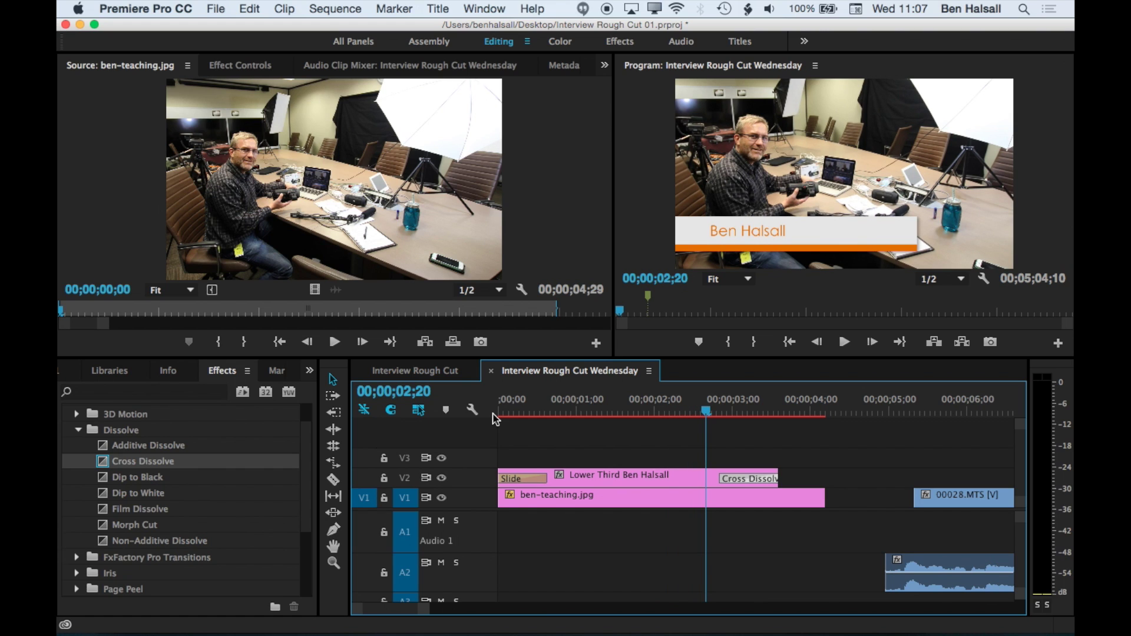